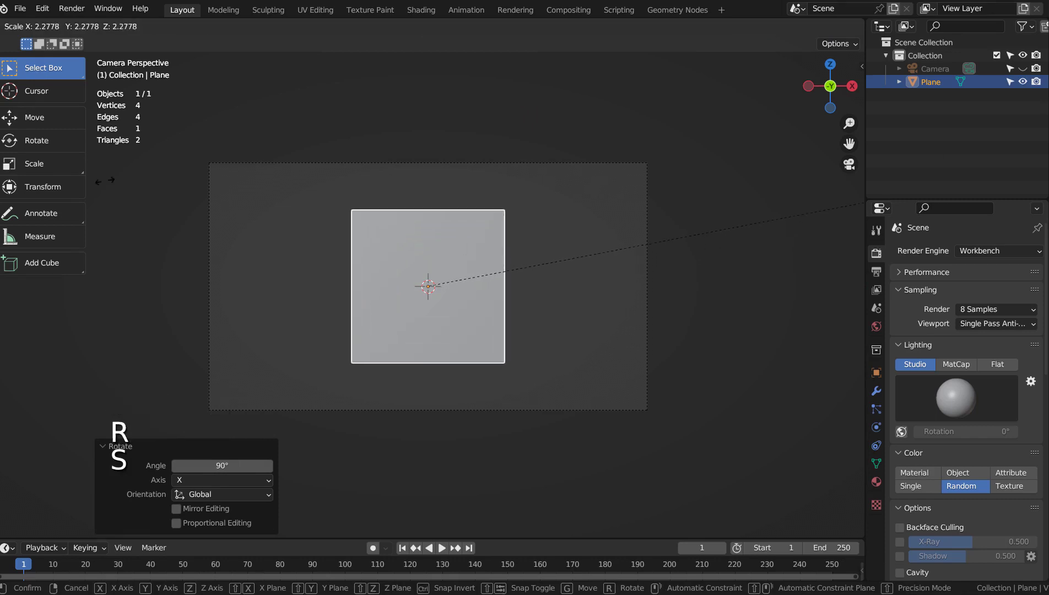
Step: Scale the plane uniformly by about 3.69 and along X by about 1.78 to fill the camera frame
click(390, 129)
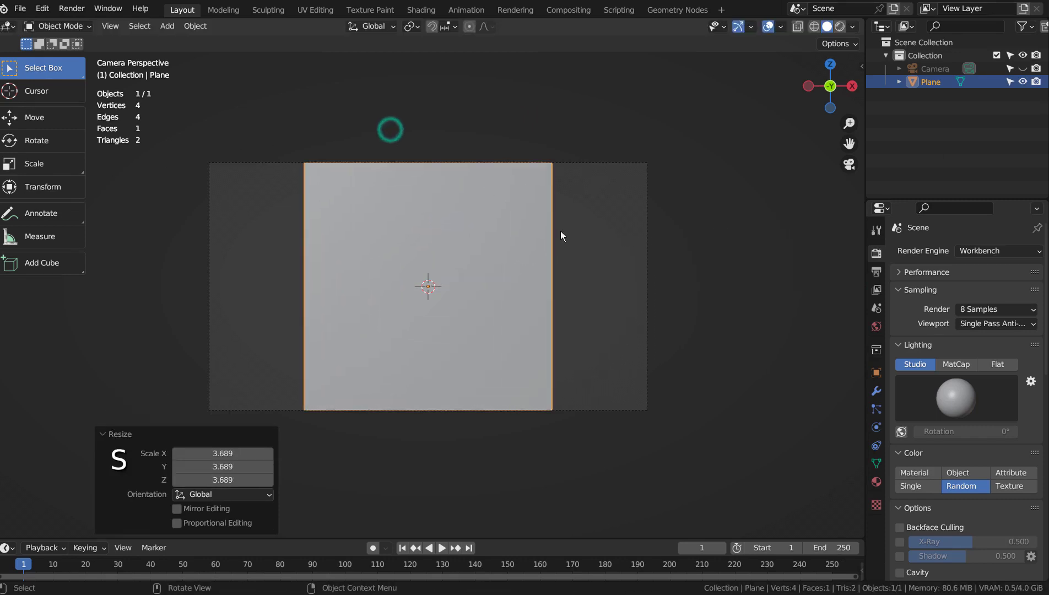
key(s)
key(x)
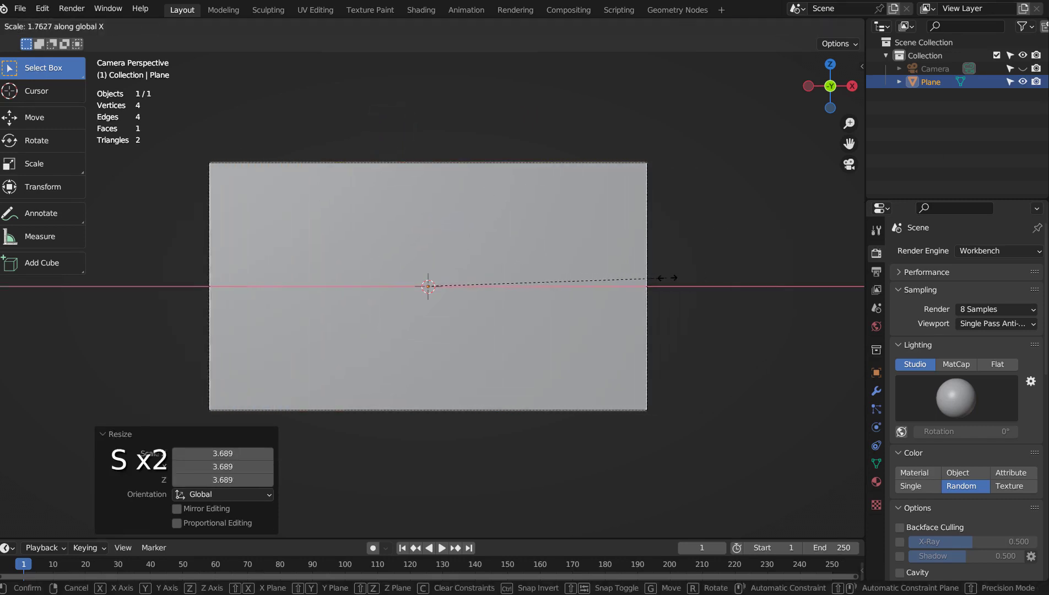
click(671, 277)
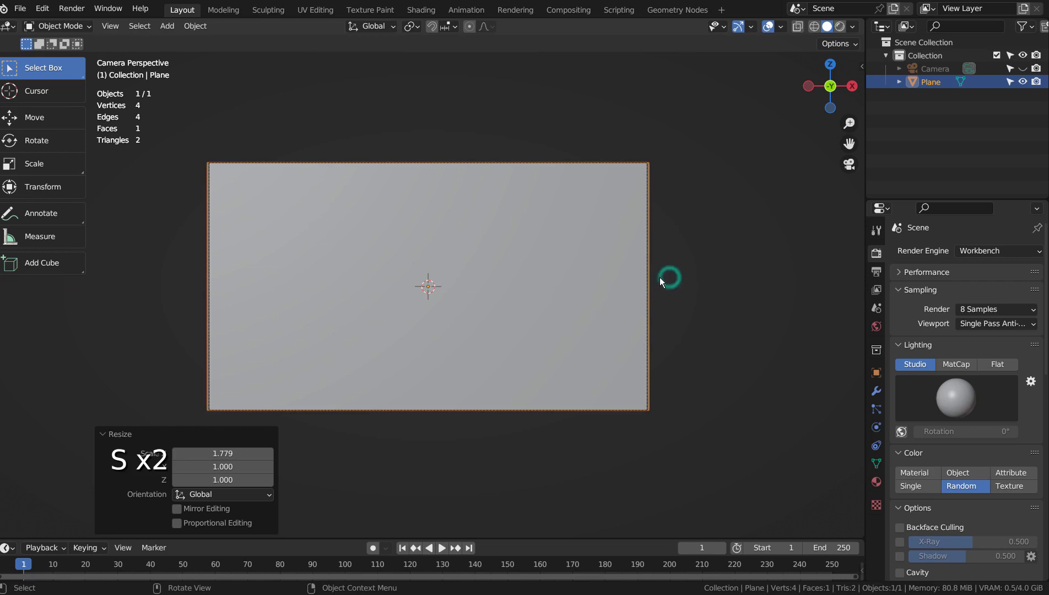
Step: Switch to the Texture Paint workspace and set the render engine to Eevee
click(369, 9)
click(1022, 169)
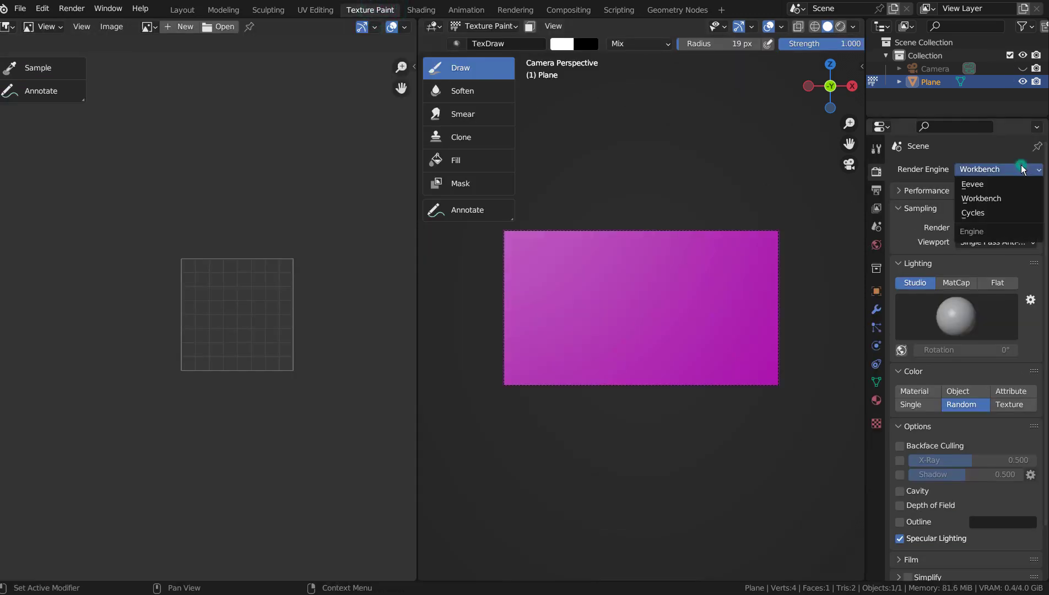
click(991, 183)
Step: Add a blank Base Color paint slot at 1024 × 1024 px to the plane
click(876, 149)
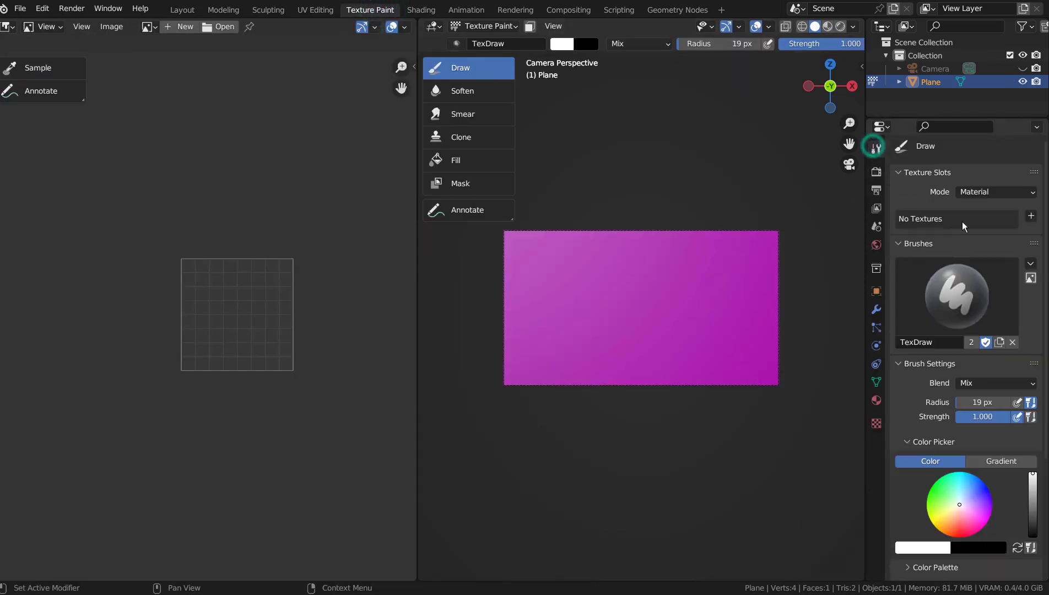
click(1030, 216)
click(1001, 230)
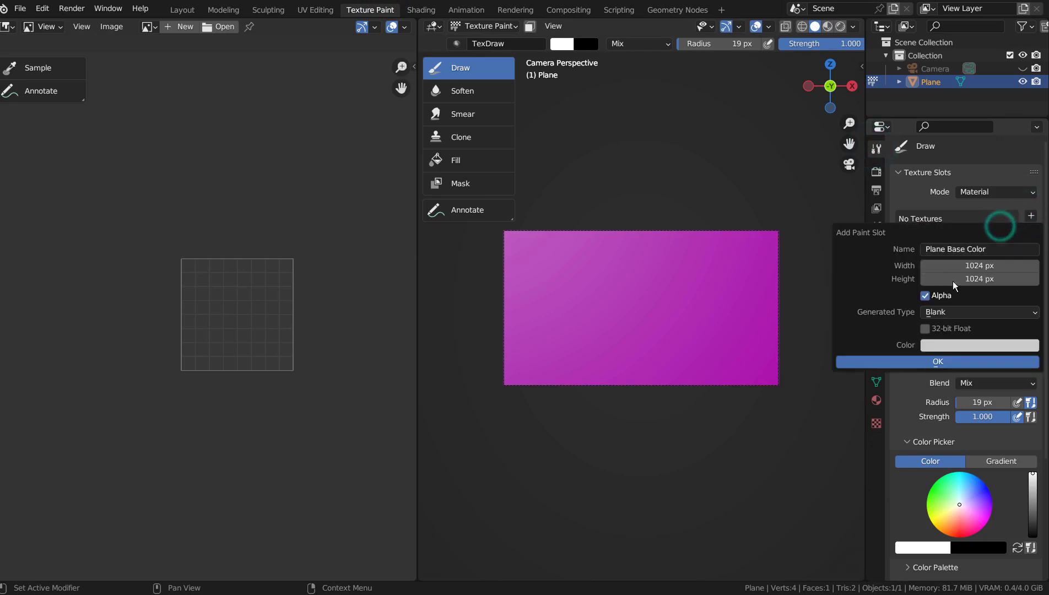
click(887, 362)
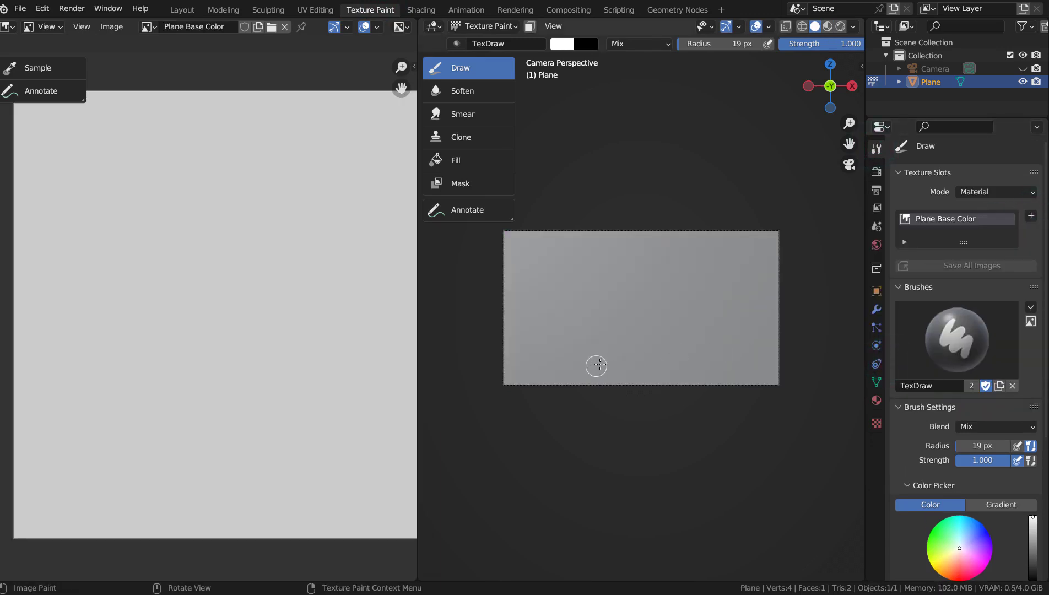
Step: Paint a filled white silhouette of a sitting cat on the plane and render the image
click(595, 360)
mouse_move(595, 361)
mouse_down()
mouse_move(629, 260)
mouse_move(664, 263)
mouse_move(680, 309)
mouse_move(715, 333)
mouse_move(706, 356)
mouse_move(597, 358)
mouse_move(604, 332)
mouse_up()
mouse_move(632, 259)
mouse_down()
mouse_move(612, 246)
mouse_move(621, 276)
mouse_up()
mouse_move(677, 245)
mouse_down()
mouse_move(672, 279)
mouse_move(625, 265)
mouse_move(646, 286)
mouse_move(657, 278)
mouse_move(619, 262)
mouse_move(654, 283)
mouse_move(605, 333)
mouse_move(631, 352)
mouse_move(705, 349)
mouse_move(672, 318)
mouse_move(659, 285)
mouse_move(641, 284)
mouse_move(609, 342)
mouse_move(699, 342)
mouse_move(657, 309)
mouse_move(660, 346)
mouse_move(625, 285)
mouse_move(619, 336)
mouse_move(656, 304)
mouse_move(652, 339)
mouse_move(670, 282)
mouse_move(674, 328)
mouse_move(631, 331)
mouse_move(662, 326)
mouse_up()
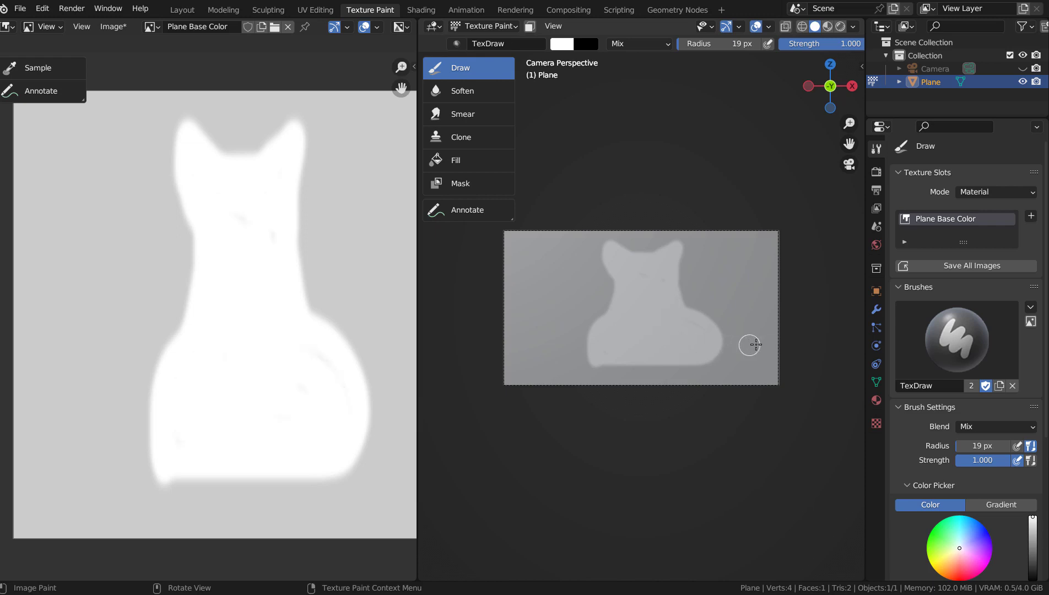
key(F12)
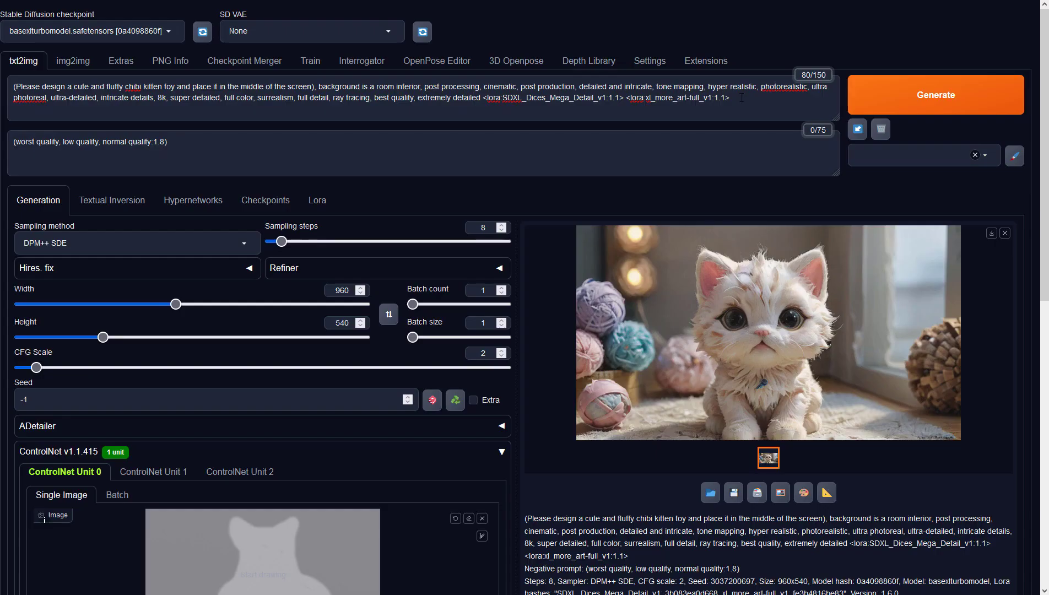
Step: In Stable Diffusion WebUI, review the text-to-image prompt, negative prompt, and output width and height
click(741, 98)
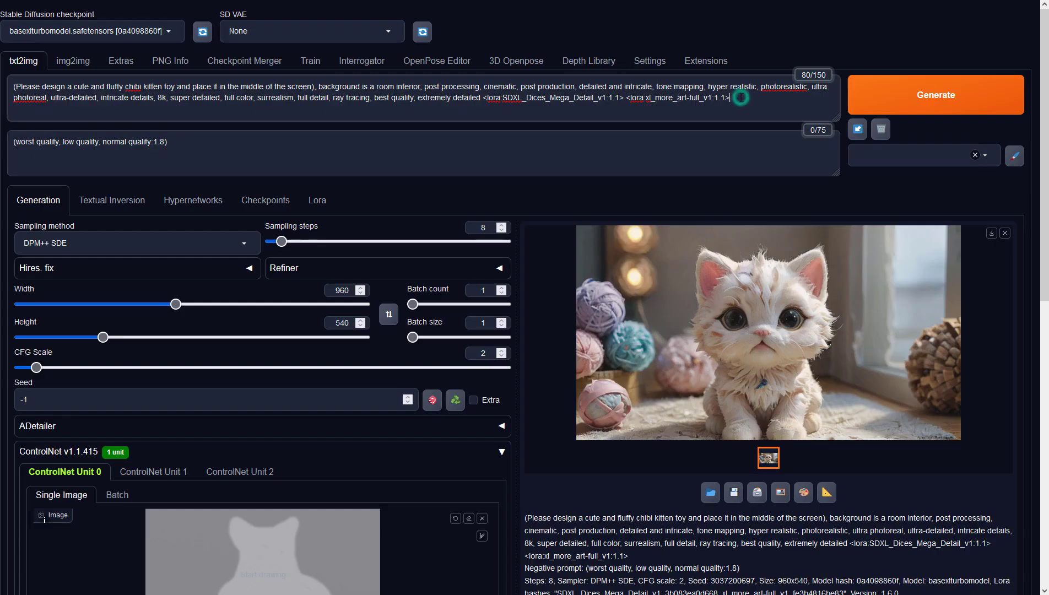
click(516, 143)
click(348, 290)
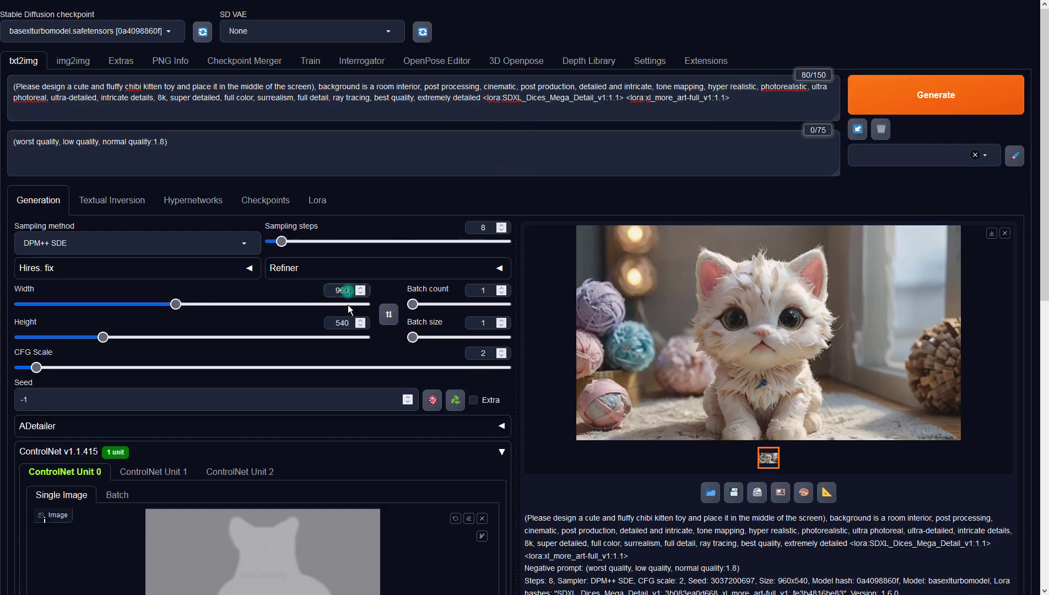
click(347, 323)
click(590, 520)
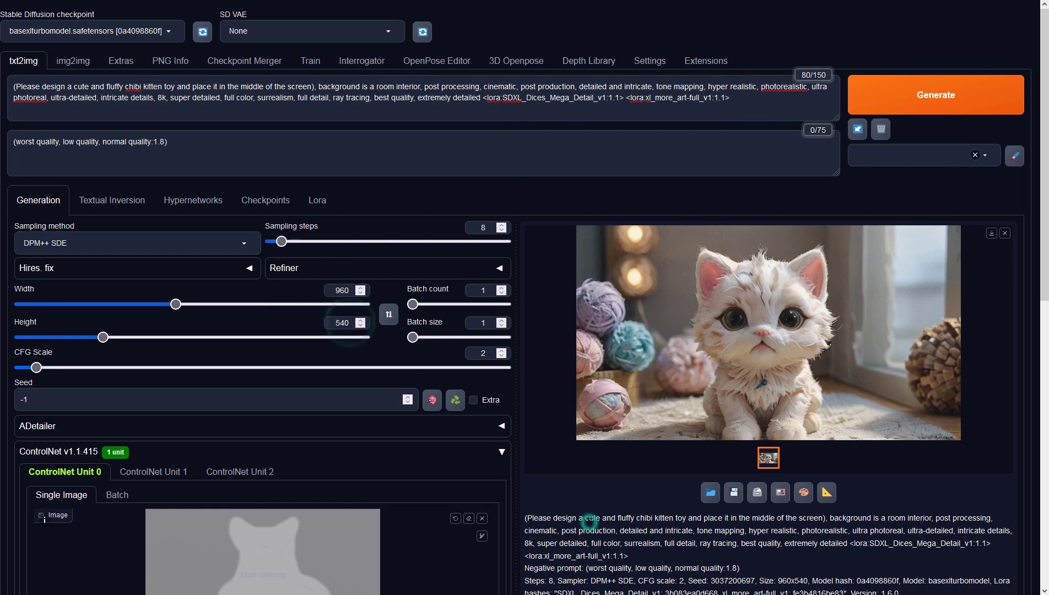
Step: Set ControlNet Unit 0 to the Depth control type with the preprocessor set to none
scroll(589, 520, down, 7)
click(138, 343)
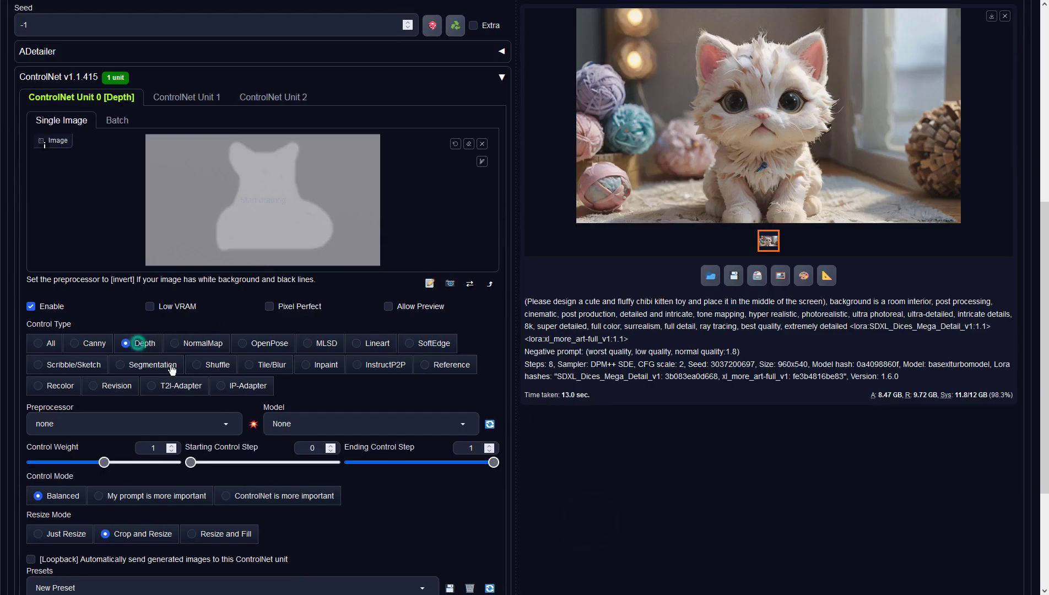
click(212, 424)
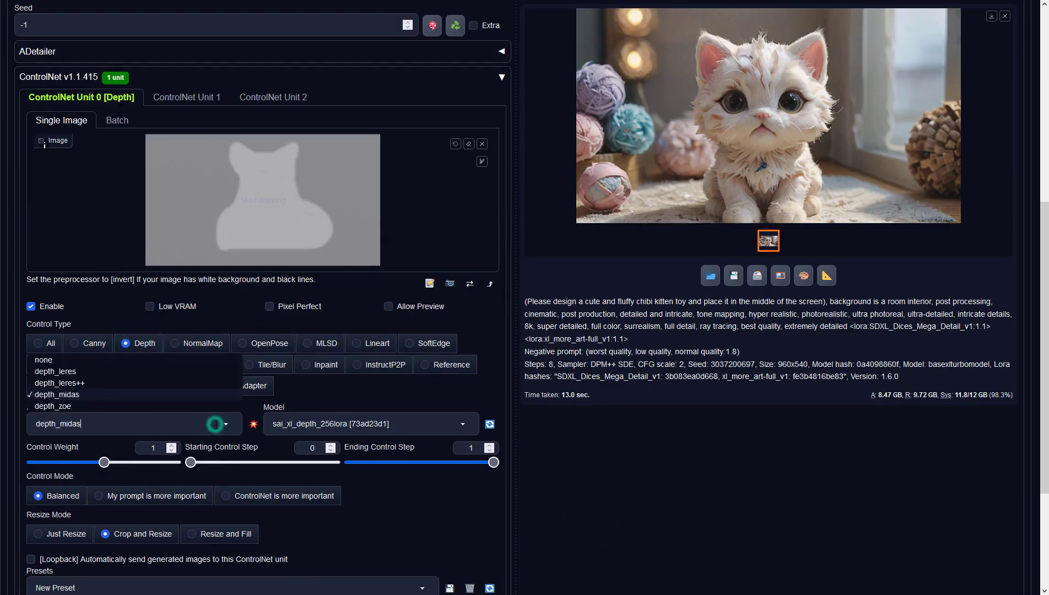
click(43, 363)
click(730, 347)
Step: Generate the kitten image from the prompt and depth guide, and inspect it at full size
scroll(771, 351, up, 6)
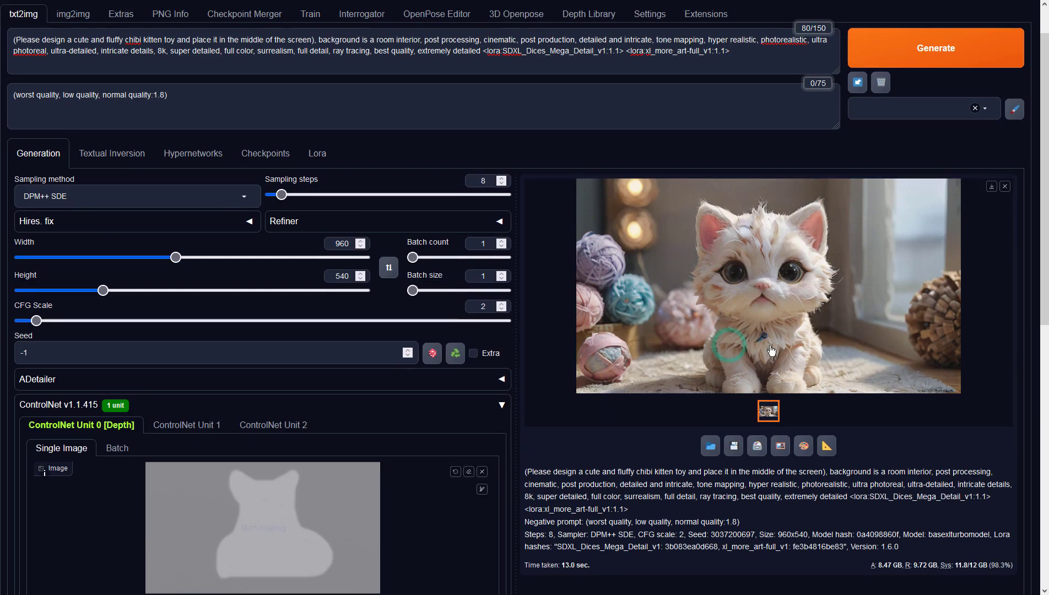
scroll(771, 351, up, 1)
click(952, 96)
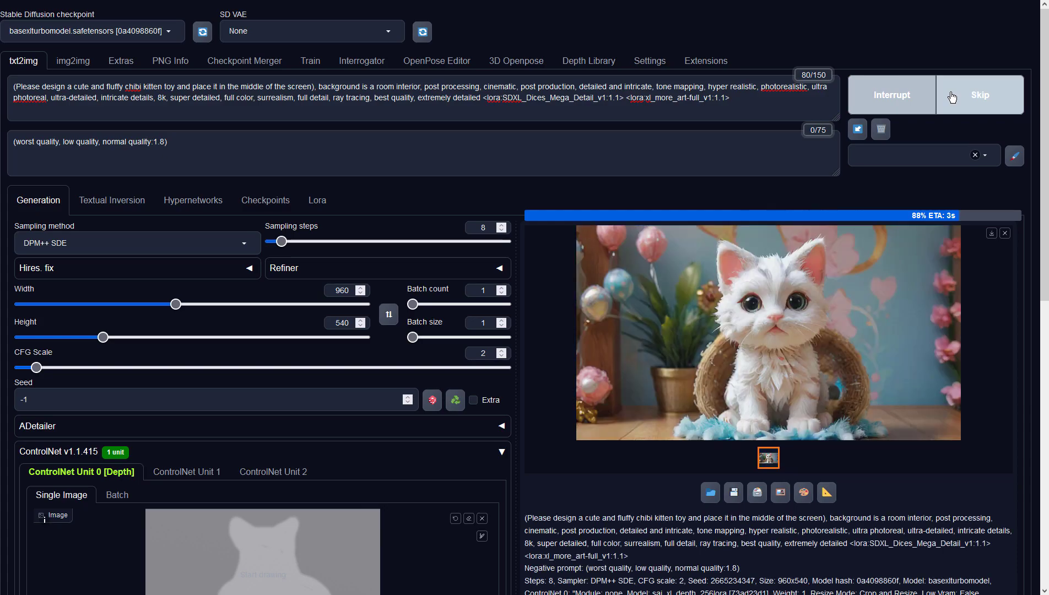
click(881, 272)
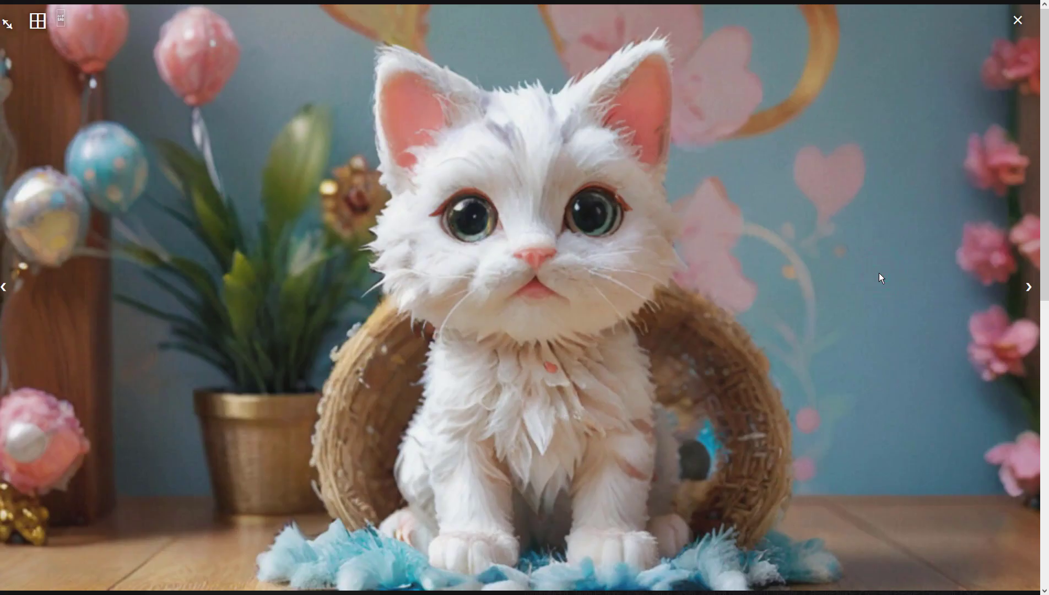
click(880, 278)
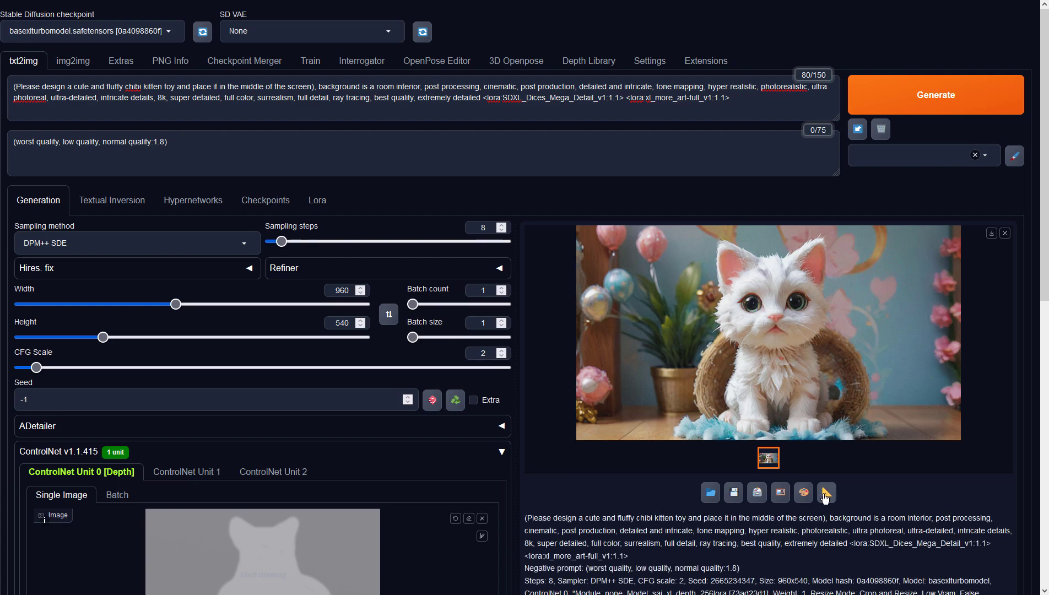
Step: Send the generated kitten image to img2img and also to Extras
click(780, 492)
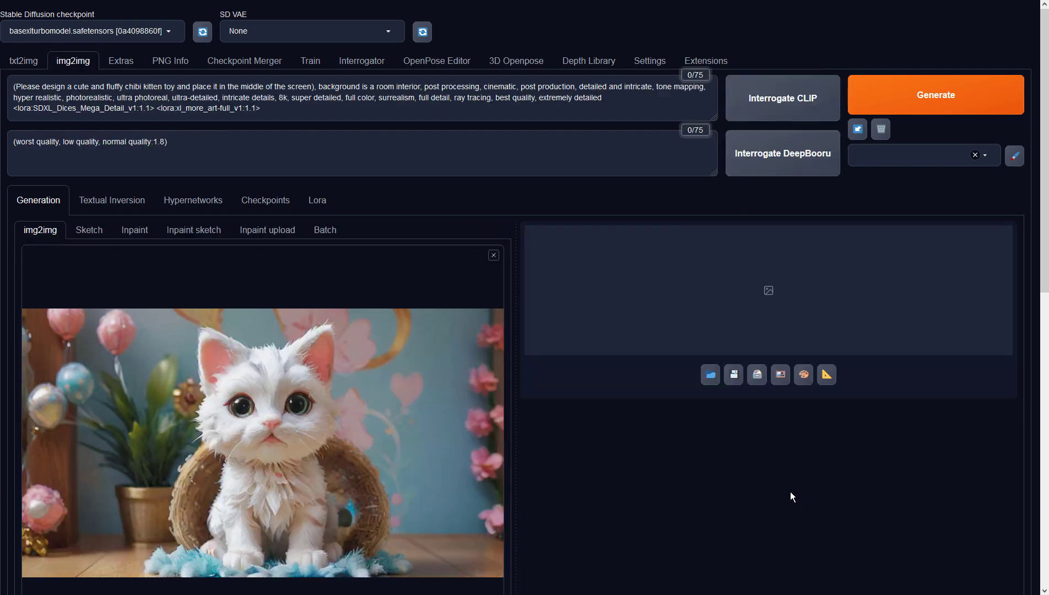
click(23, 61)
click(832, 492)
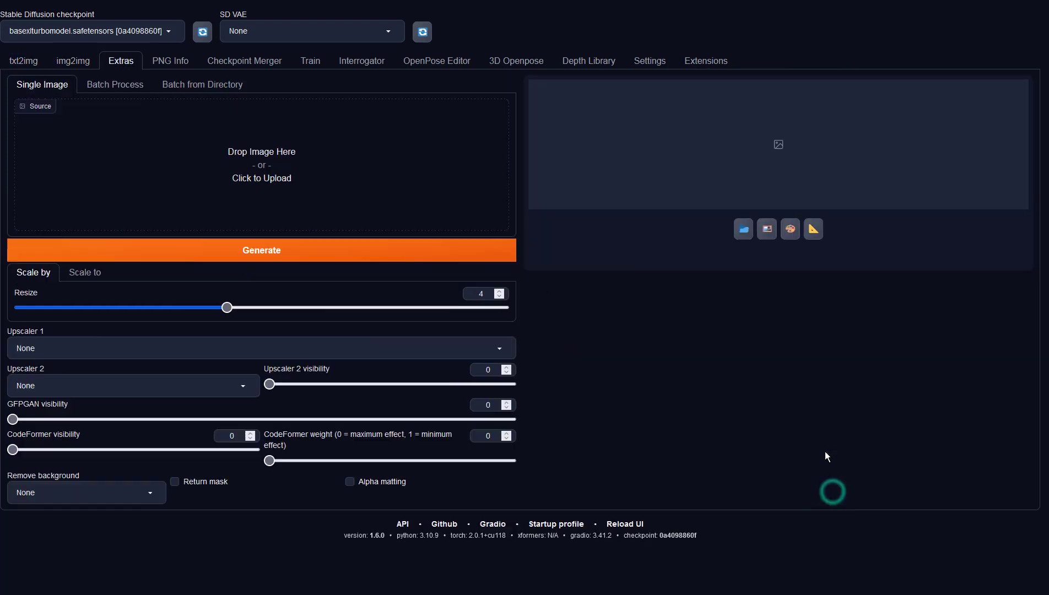
Step: Upscale the kitten image by 2 with the 4x-UltraSharp upscaler and inspect the result at full size
click(280, 344)
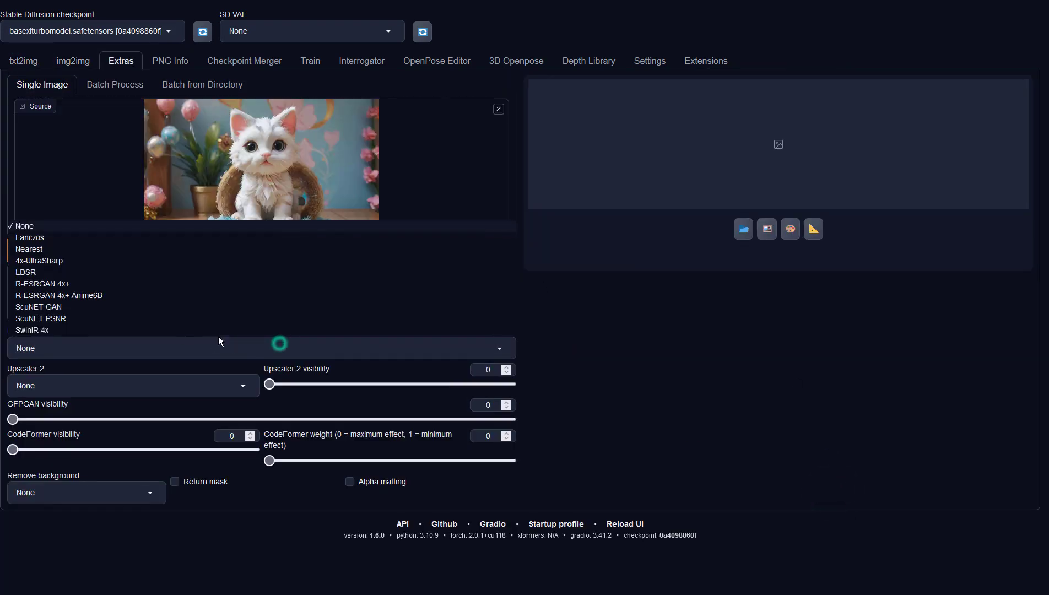
click(62, 262)
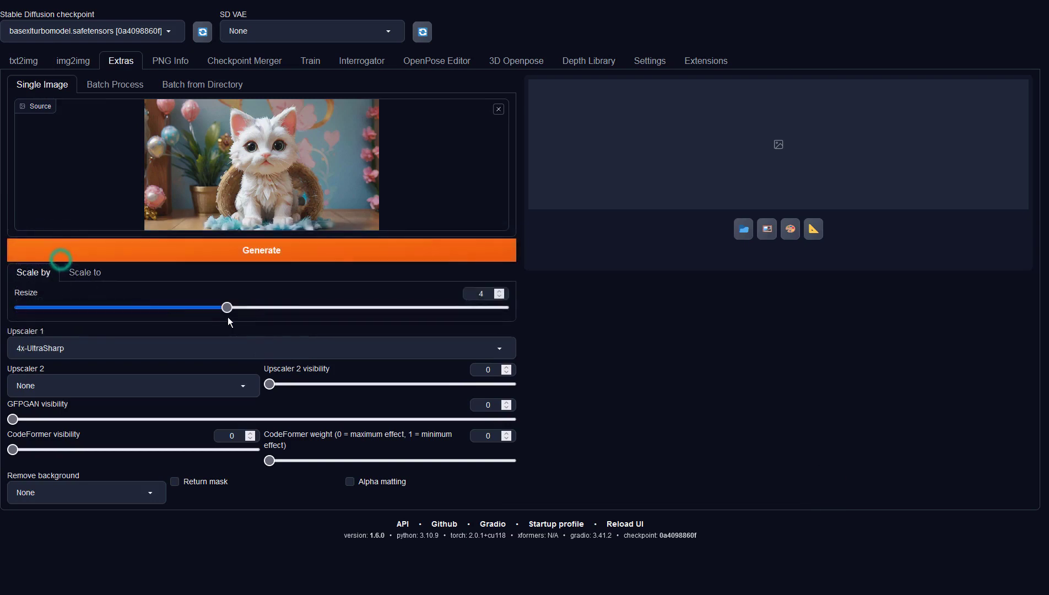
double_click(484, 294)
text(2)
click(457, 251)
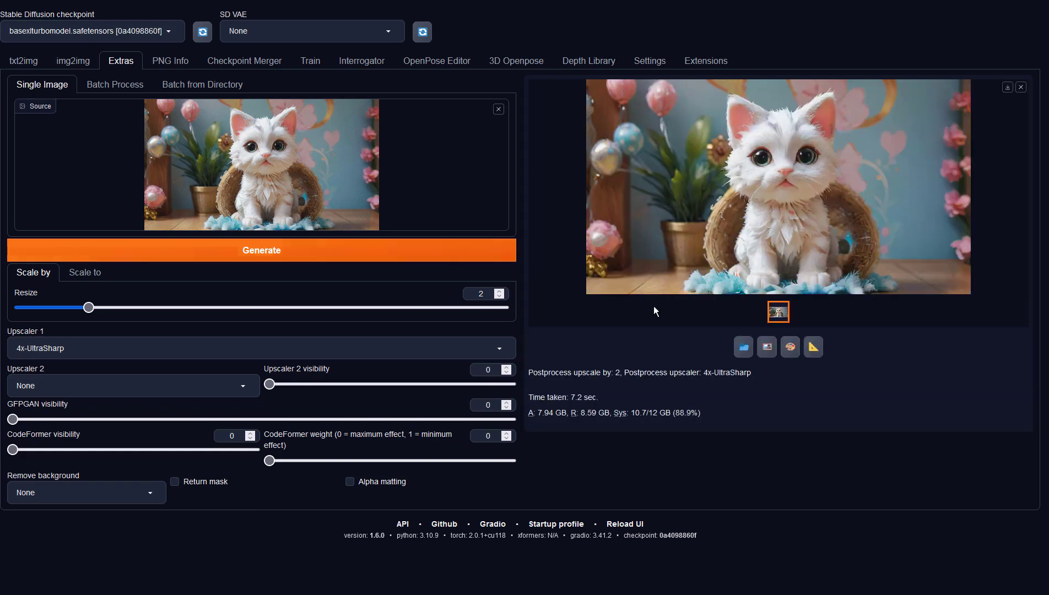
click(763, 250)
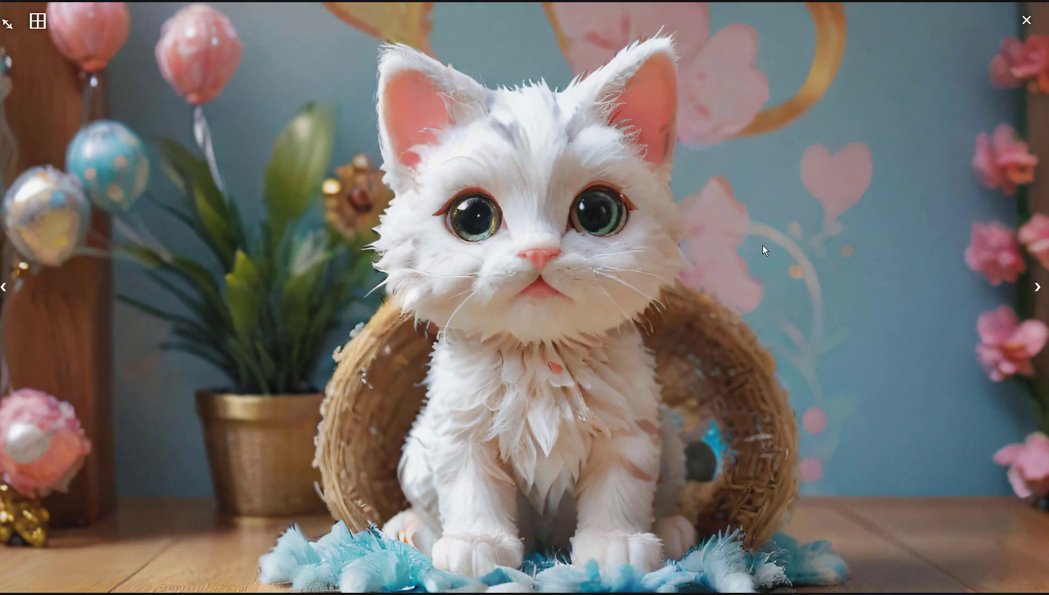
click(762, 246)
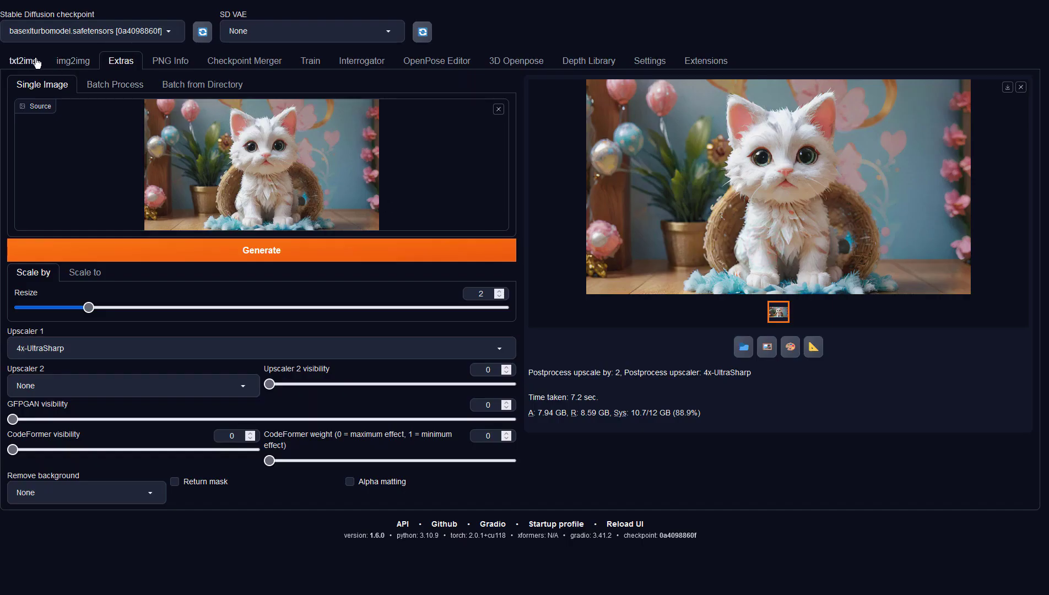
Step: Set the img2img sampling method to DPM++ SDE and the CFG scale to 2
click(24, 61)
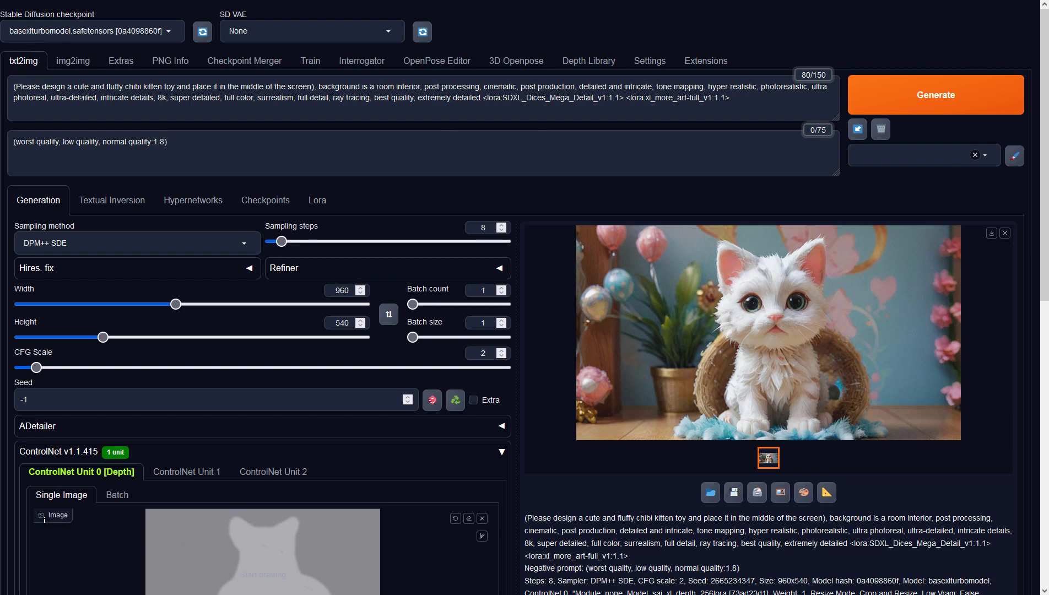
click(72, 61)
scroll(134, 380, down, 6)
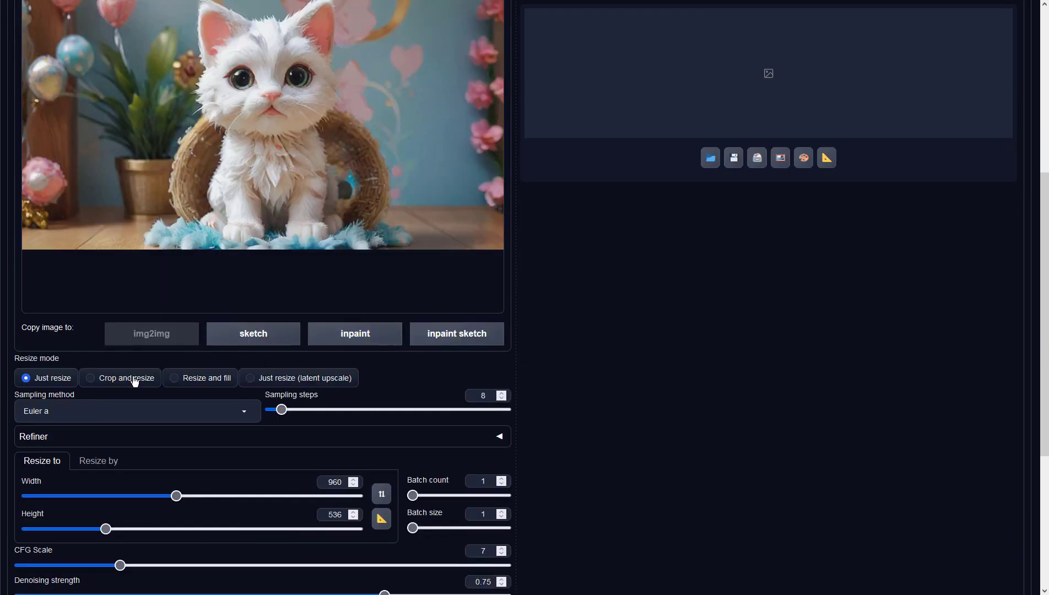
click(83, 411)
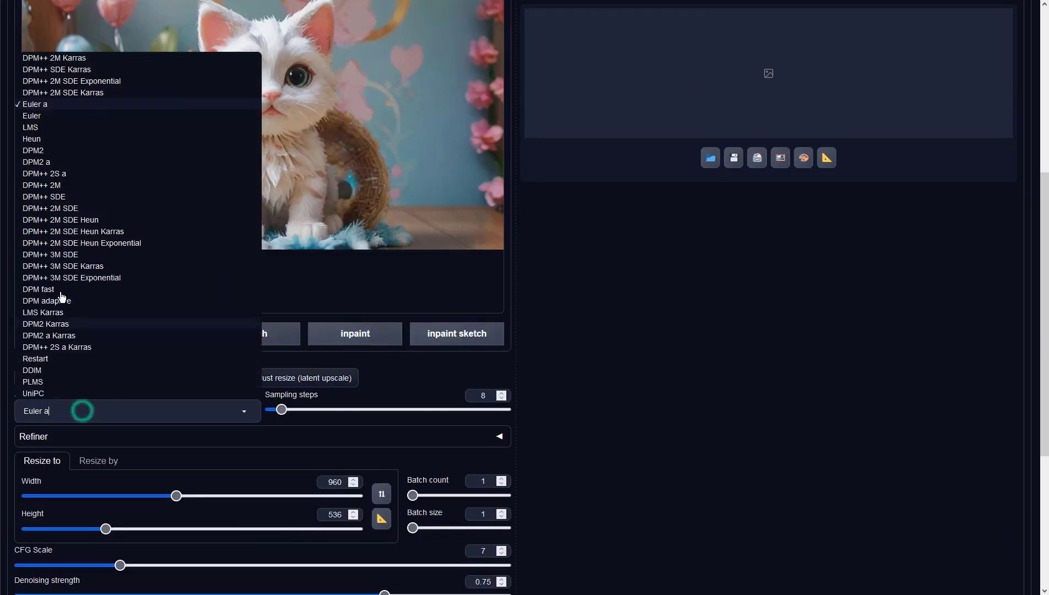
click(59, 199)
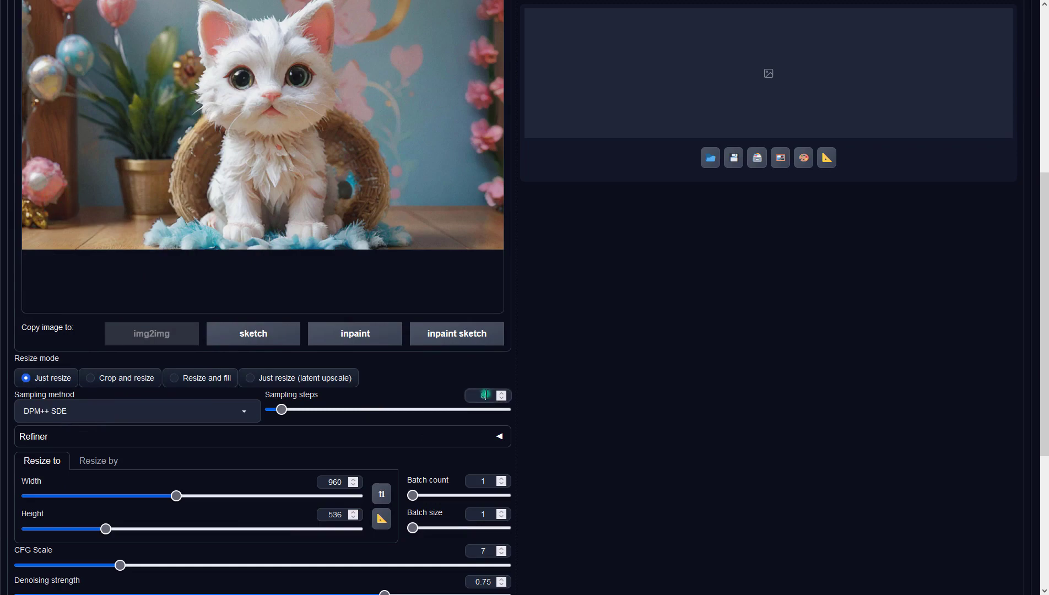
click(557, 402)
scroll(557, 402, down, 4)
click(490, 317)
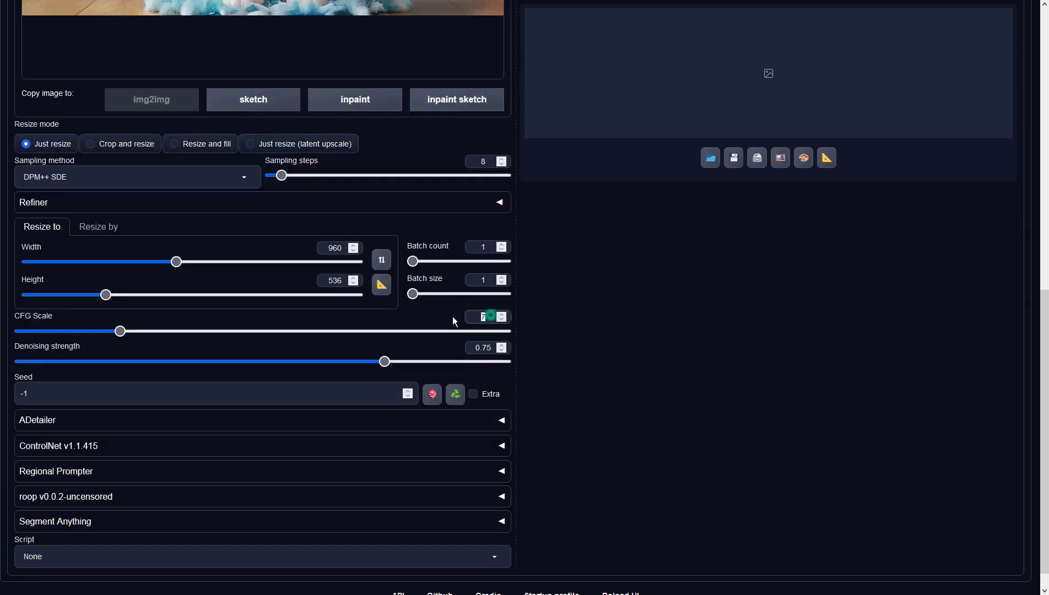
click(675, 351)
Step: Generate an img2img variation of the kitten image and inspect it at full size
scroll(695, 358, up, 10)
click(948, 92)
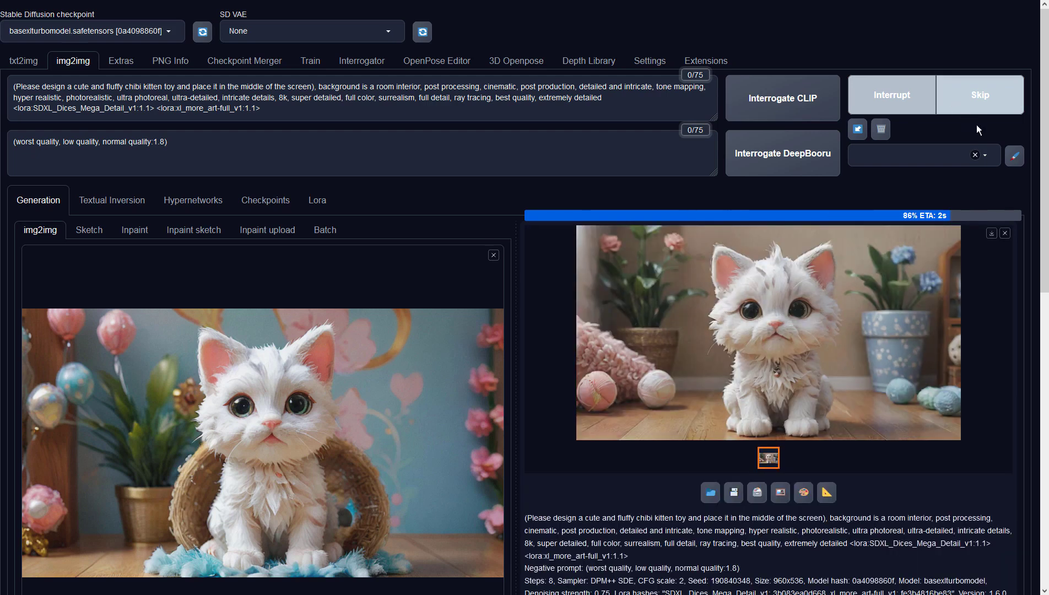
click(881, 303)
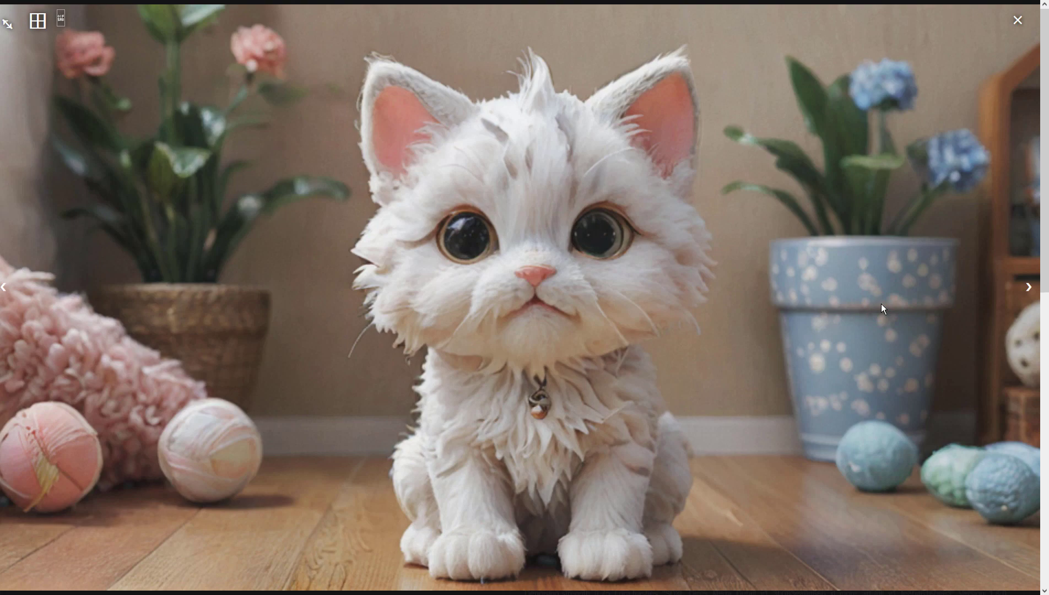
click(881, 303)
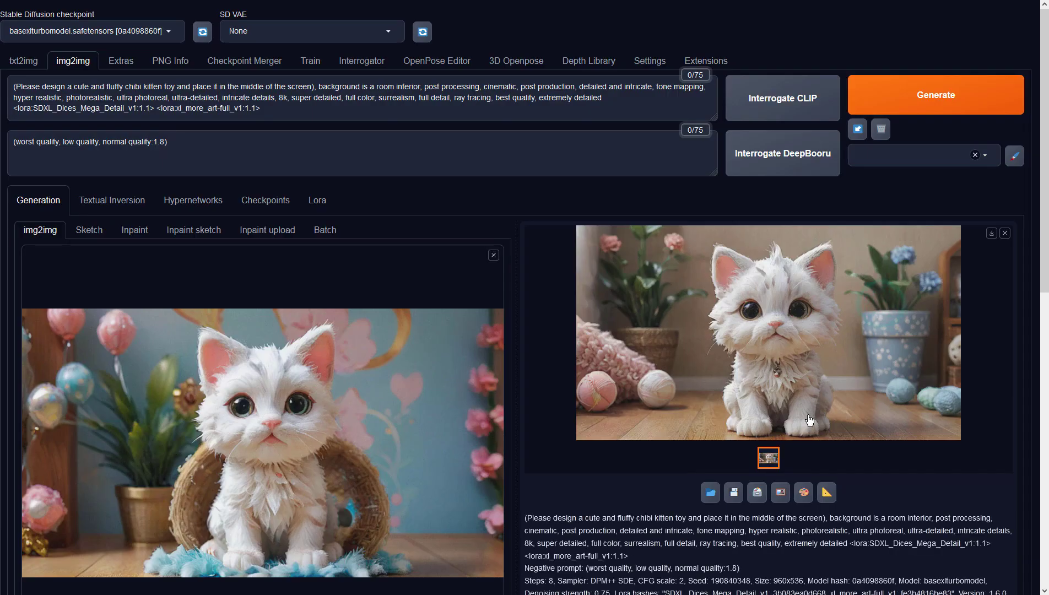
Step: Use the new variation as the img2img source, generate another version from it, and view that at full size
click(784, 490)
click(926, 89)
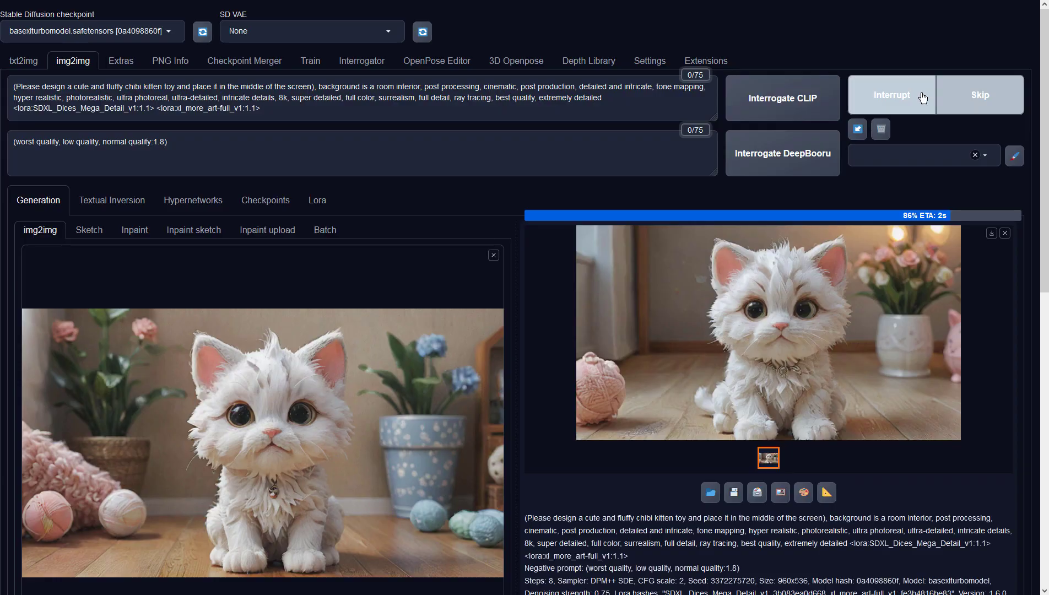
click(873, 275)
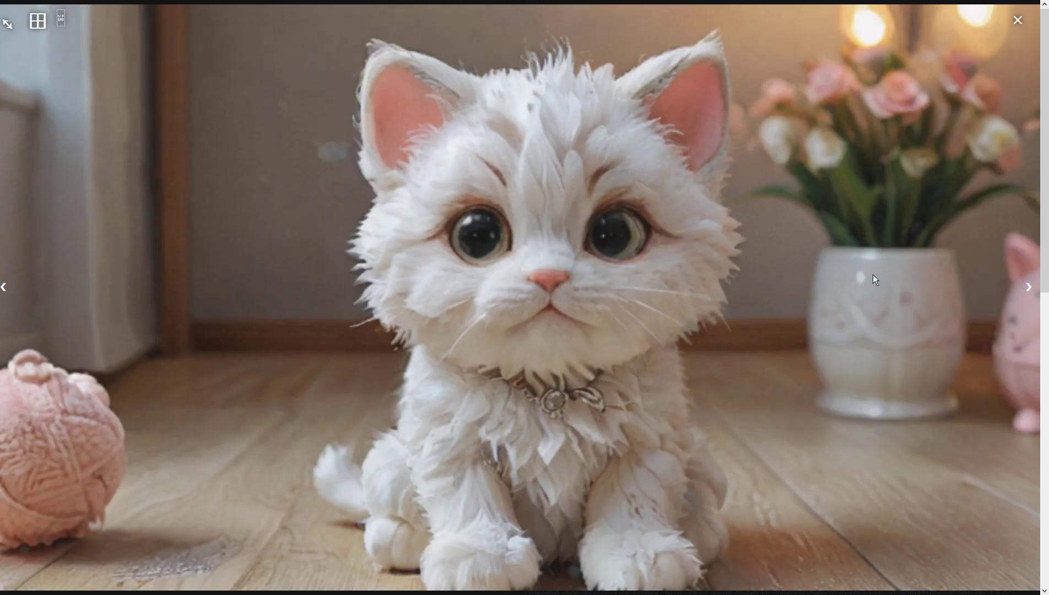
Step: Use the kitten image with the white flower vase as the img2img source, generate further variations from it, and inspect them at full size
click(873, 279)
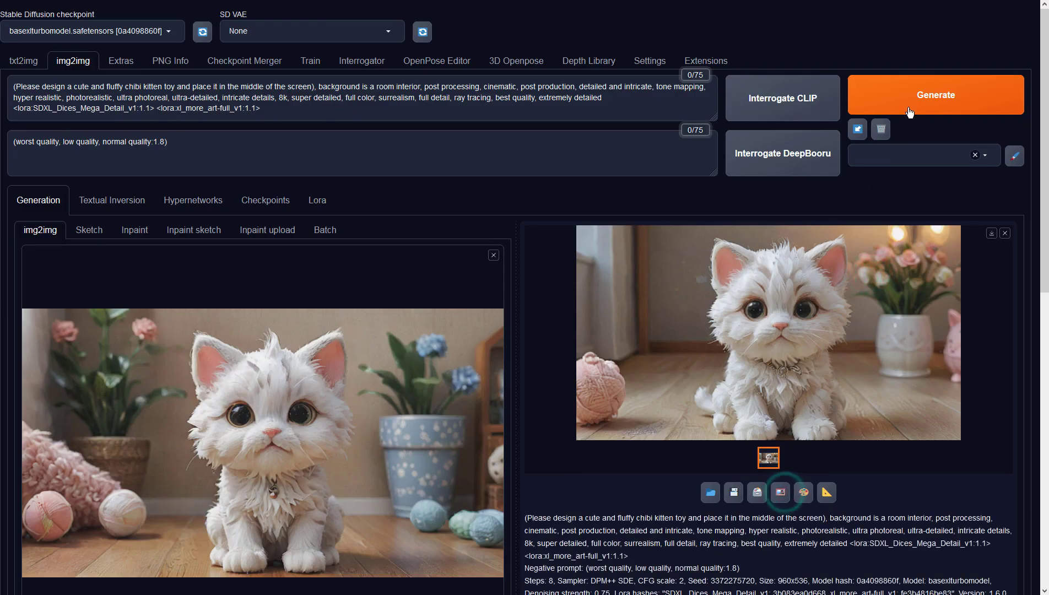
click(912, 102)
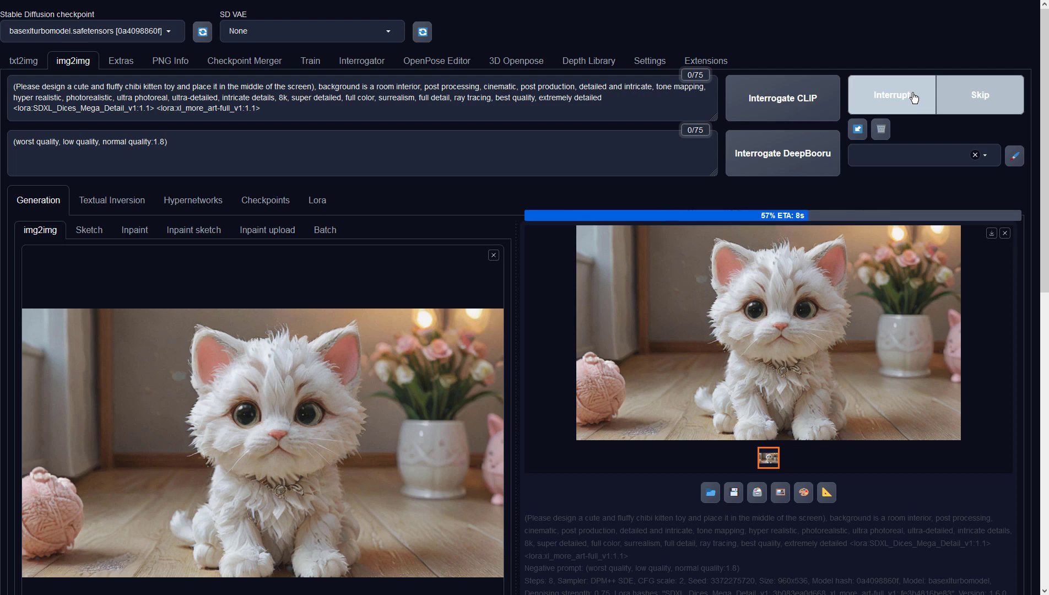
click(913, 97)
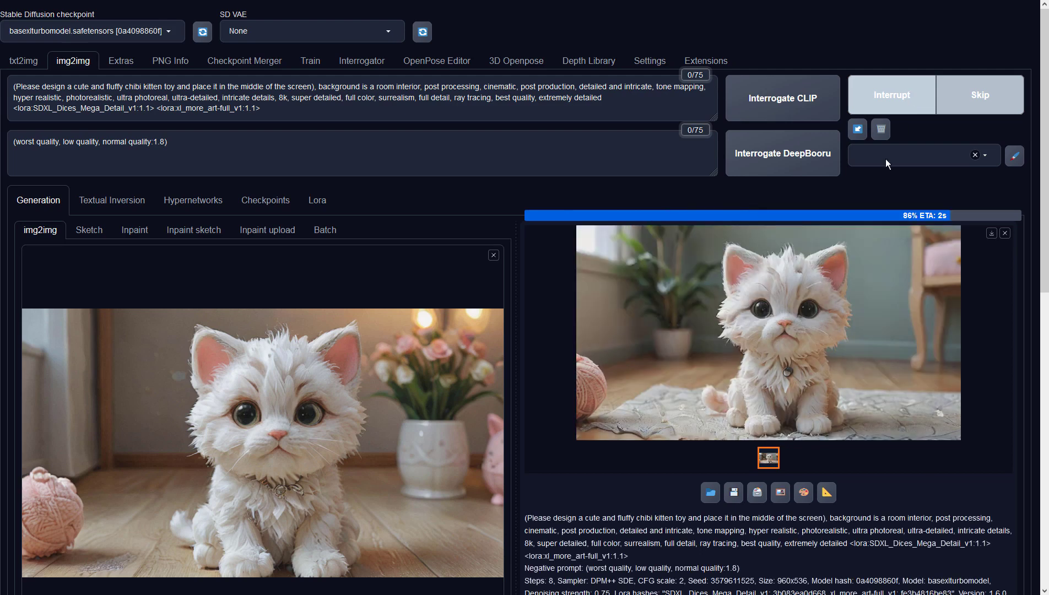
click(863, 309)
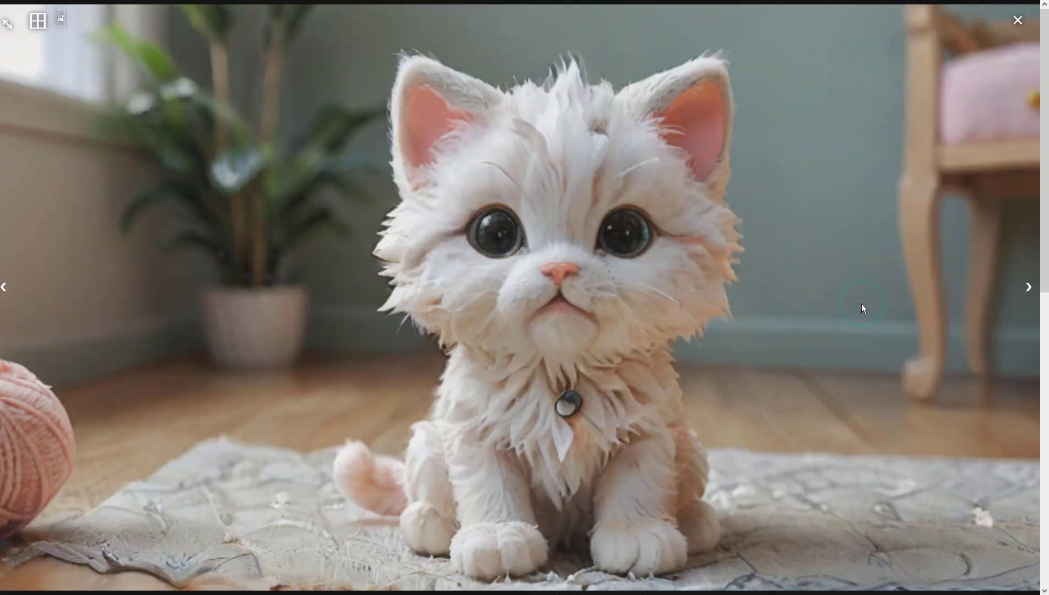
click(863, 309)
click(946, 102)
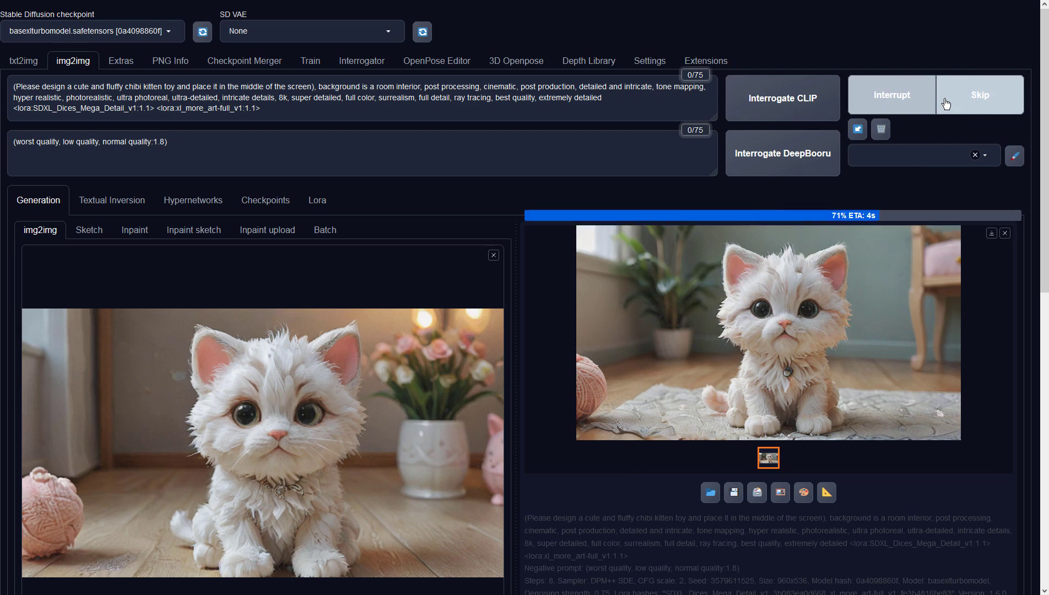
click(880, 298)
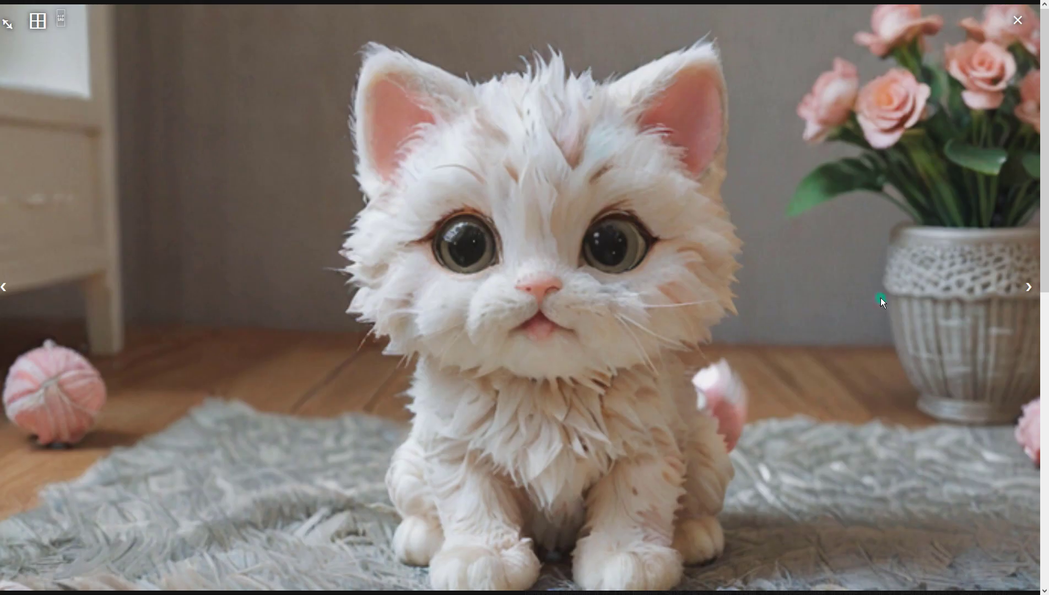
Step: In Photoshop, apply a Vibrance adjustment to the kitten image with vibrance +72 and saturation +41
click(65, 6)
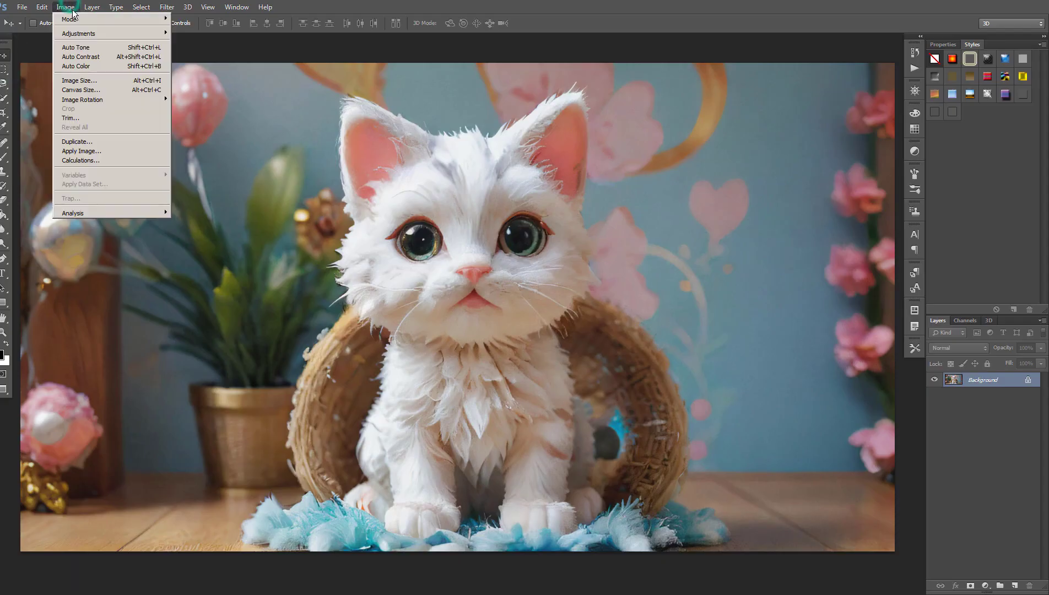
mouse_move(76, 33)
click(229, 76)
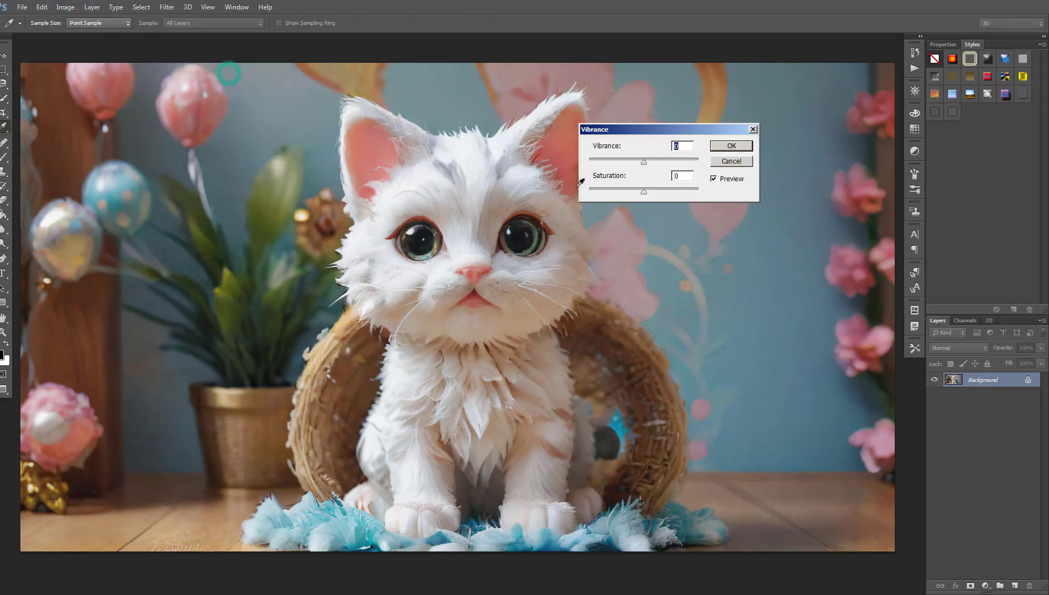
drag(643, 161, 693, 165)
mouse_move(644, 191)
mouse_down()
mouse_move(677, 190)
mouse_move(658, 195)
mouse_up()
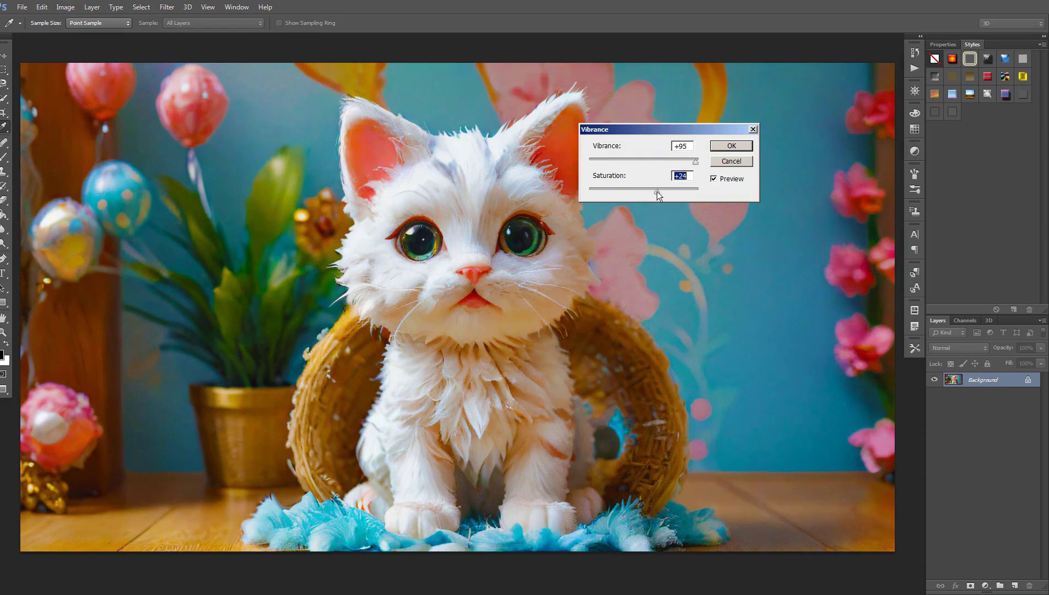
drag(694, 162, 666, 190)
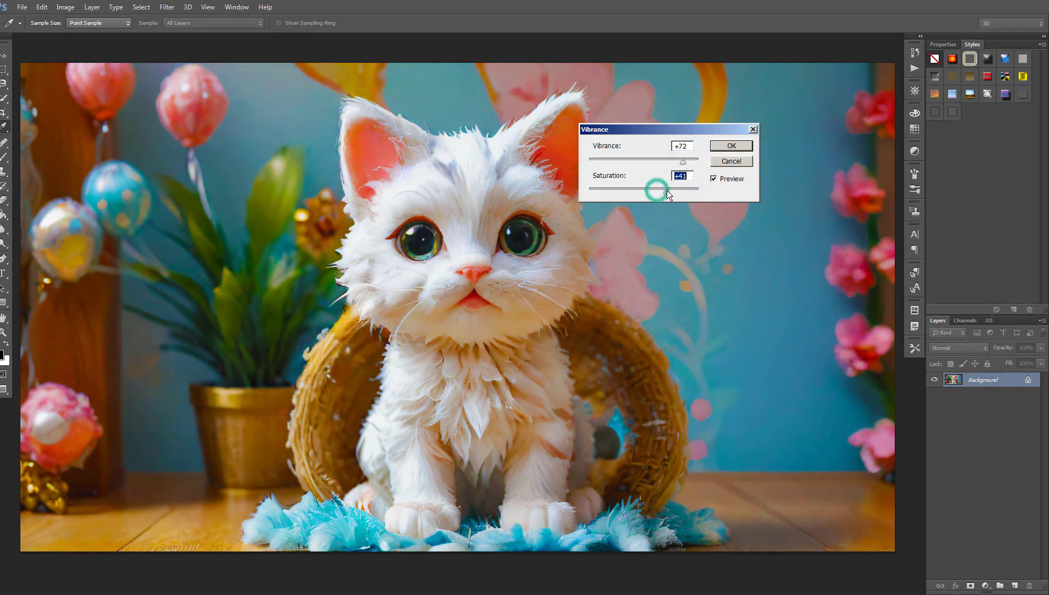
click(733, 145)
Step: Apply Auto Contrast, Auto Tone and Auto Color corrections to the kitten image
click(65, 7)
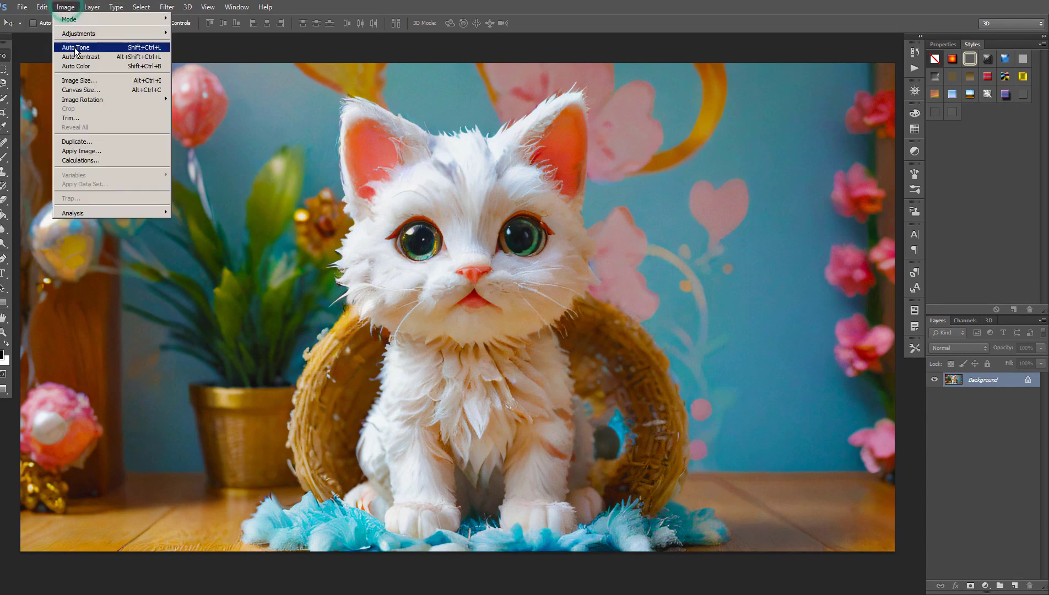
click(75, 47)
click(66, 6)
click(75, 47)
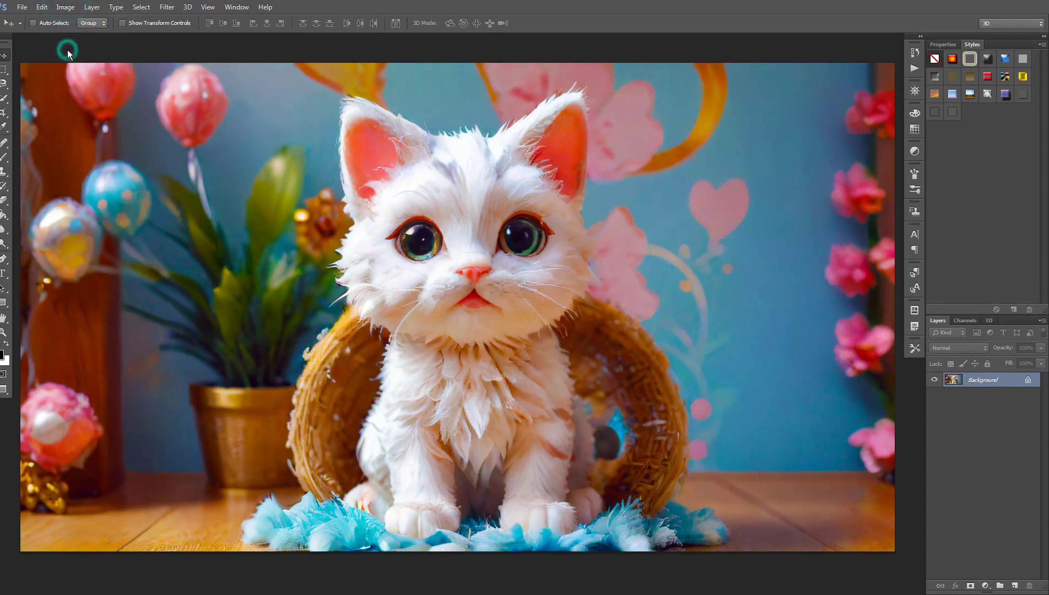
click(65, 7)
click(76, 66)
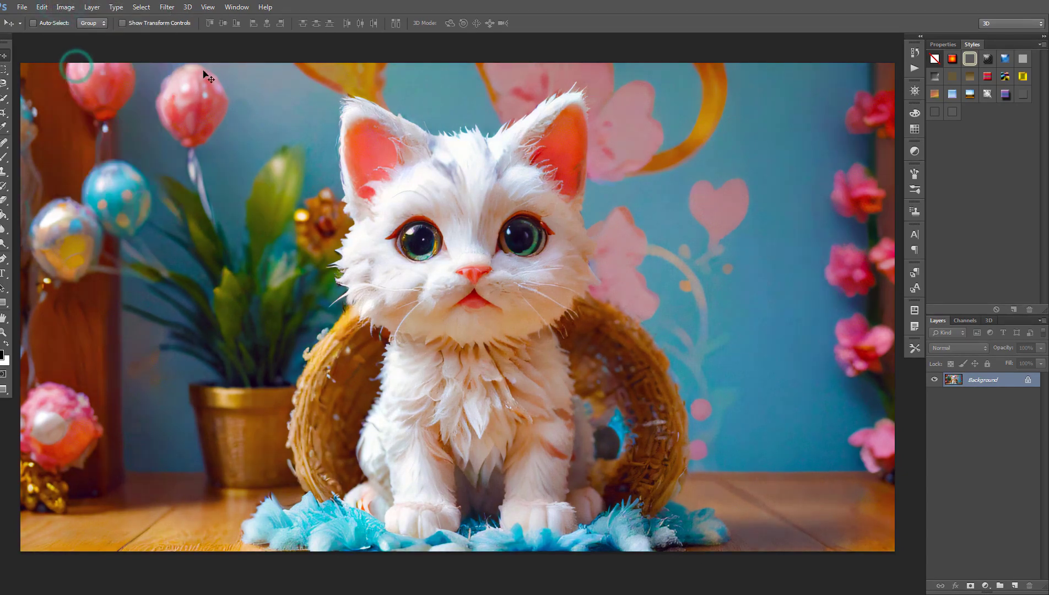
Step: Compare the original 00008.png snapshot with the Auto Color state in the edit history, ending on the corrected version
click(914, 52)
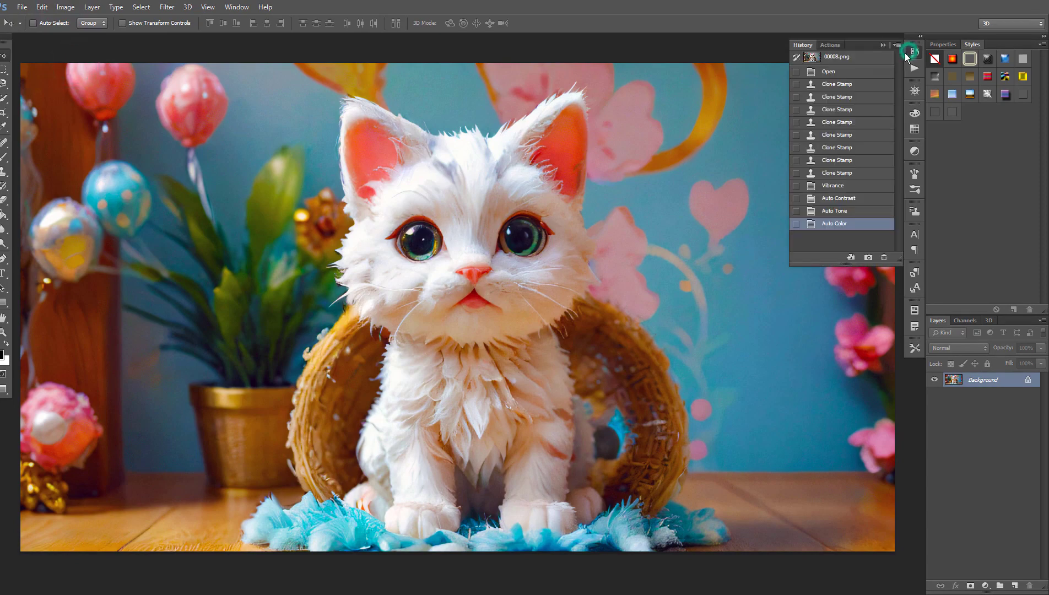
click(864, 58)
click(828, 224)
click(841, 59)
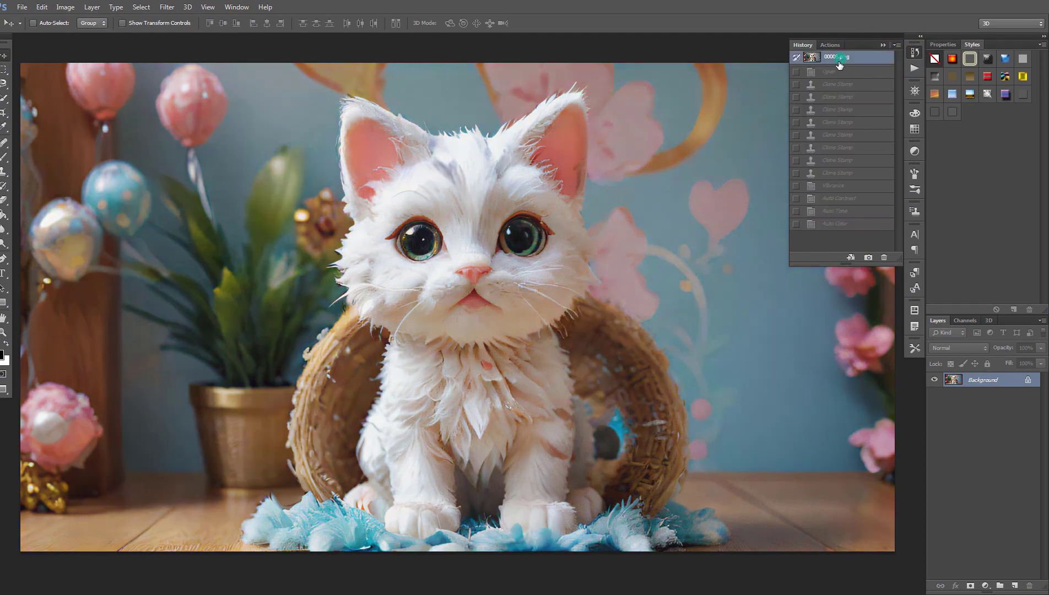
click(832, 224)
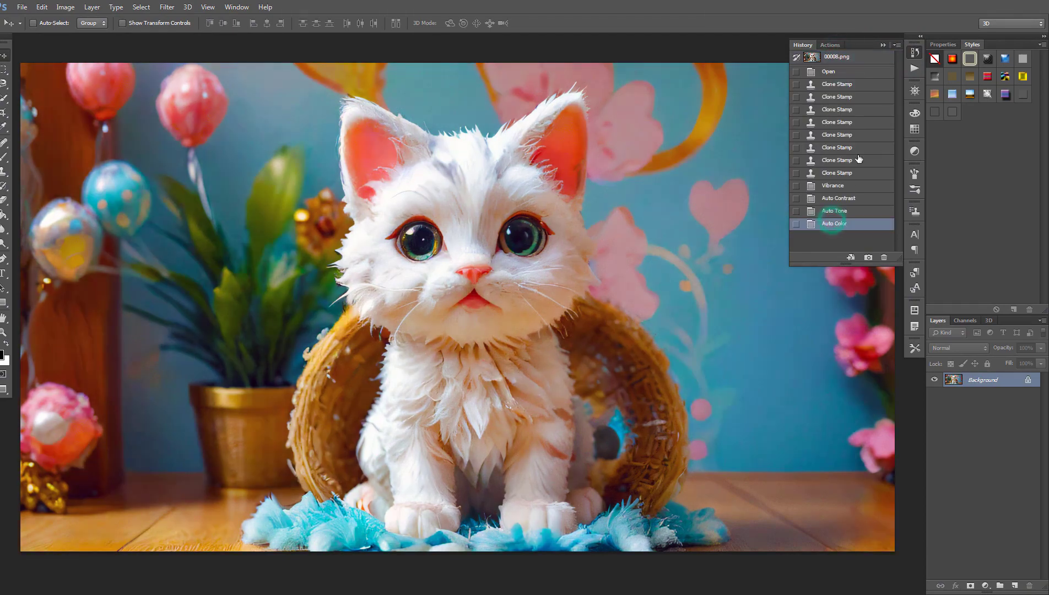
click(861, 58)
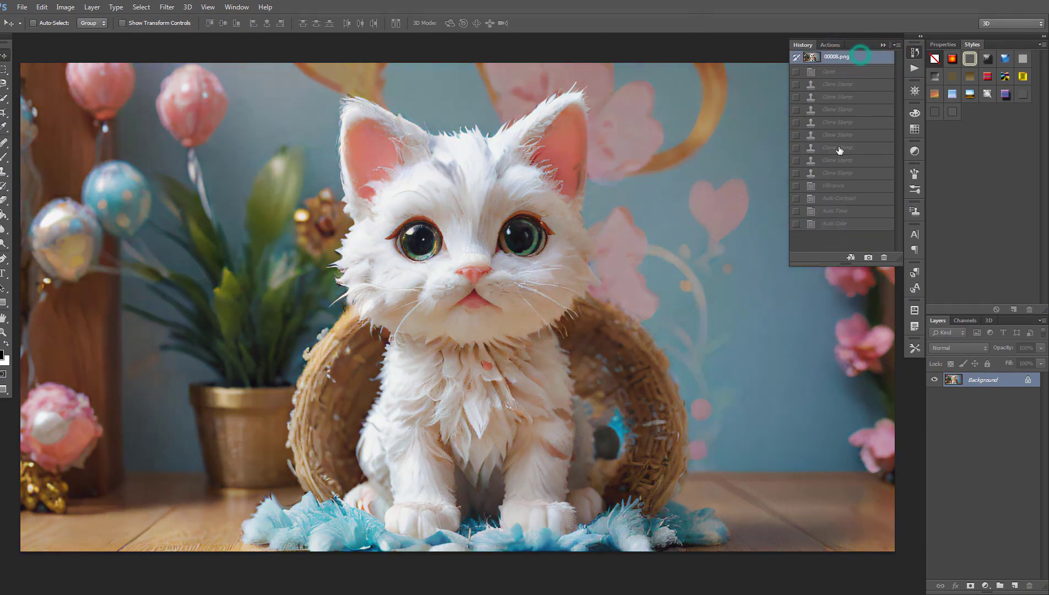
click(829, 223)
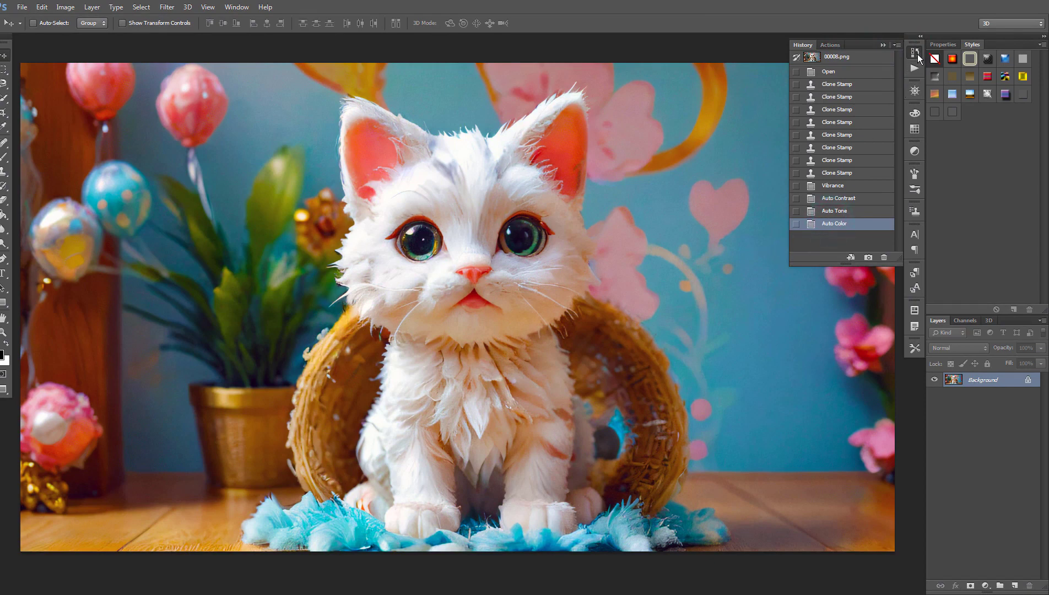
click(917, 54)
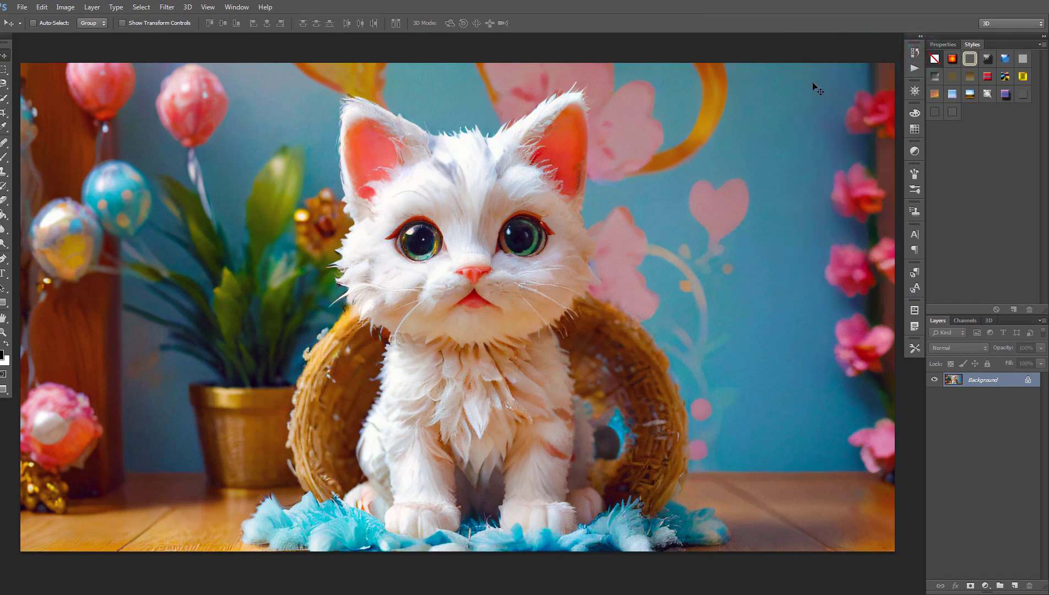